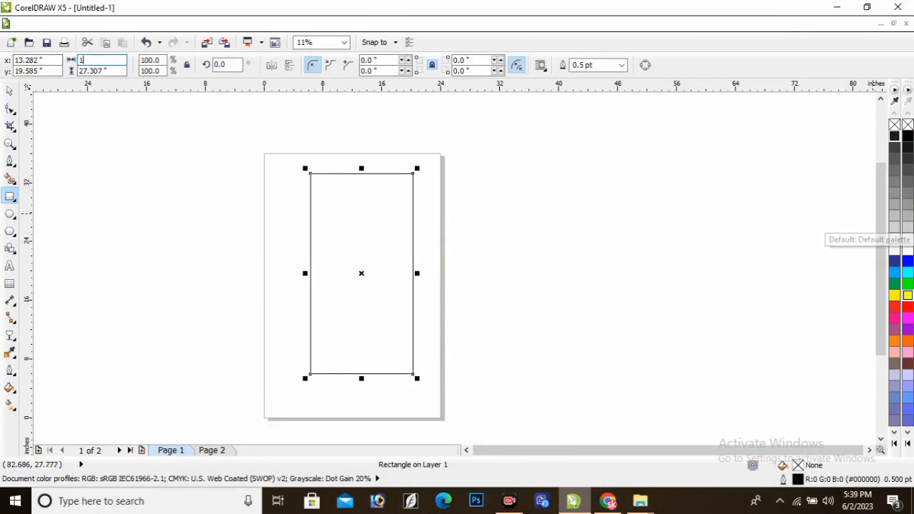
Set the rectangle's size to 14 by 32 inches and centre it on the page.
type("32")
key("Return")
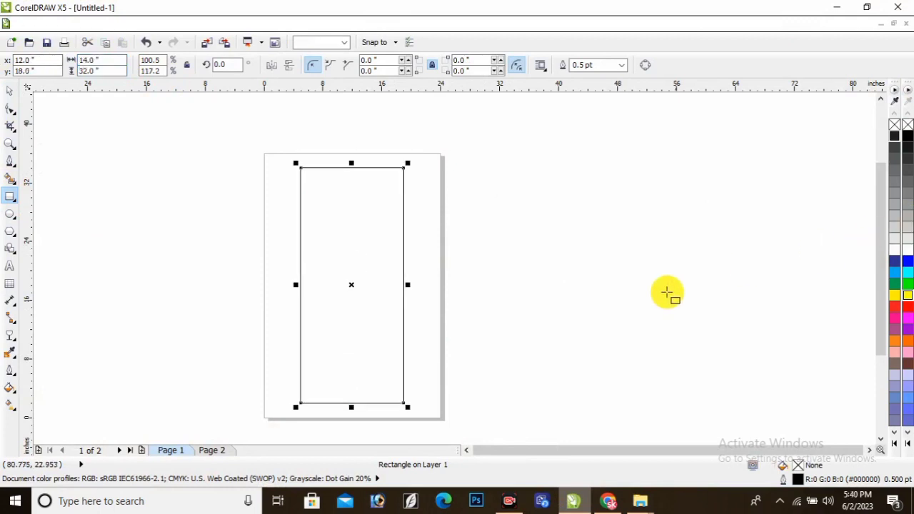
left_click(12, 94)
left_click(255, 163)
scroll(320, 195, "up", 2)
scroll(427, 196, "down", 2)
scroll(402, 243, "up", 1)
left_click(423, 206)
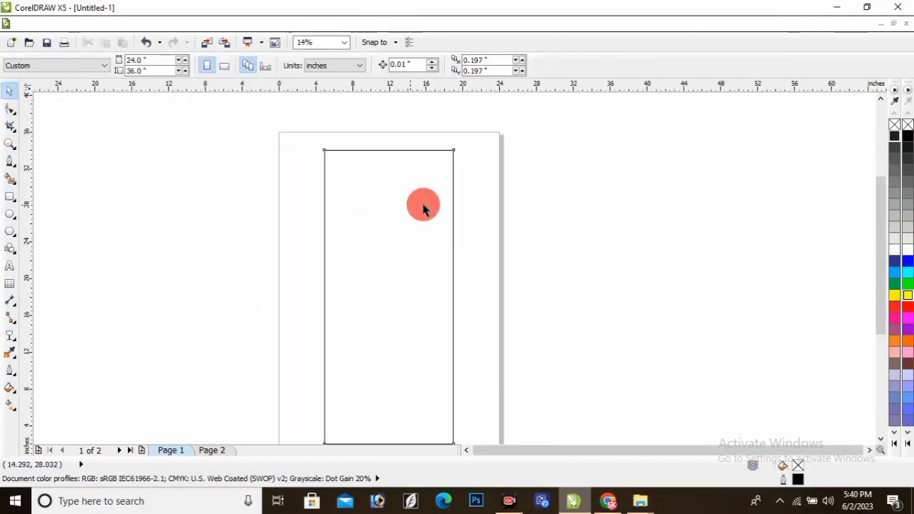
left_click(427, 241)
left_click(595, 225)
scroll(382, 197, "down", 1)
Change the centred rectangle's width to 14.5 inches.
left_click(402, 216)
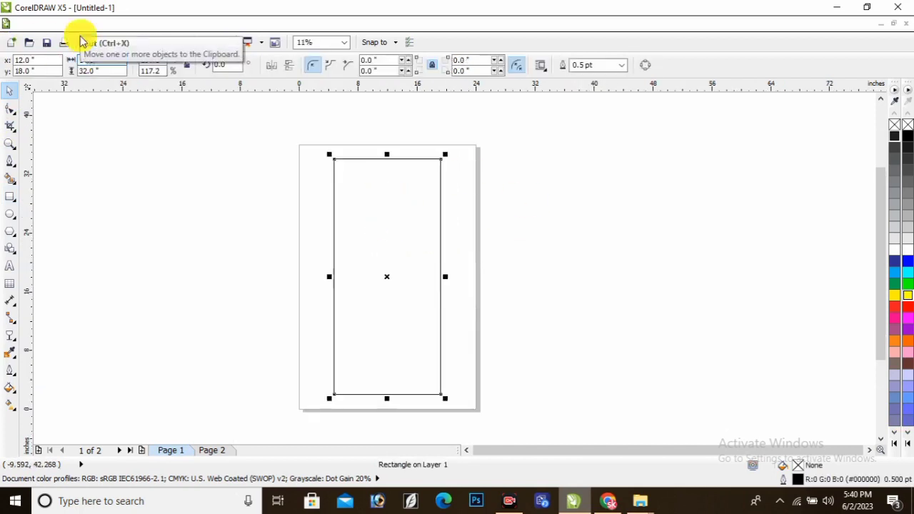
left_click(404, 242)
scroll(389, 197, "up", 2)
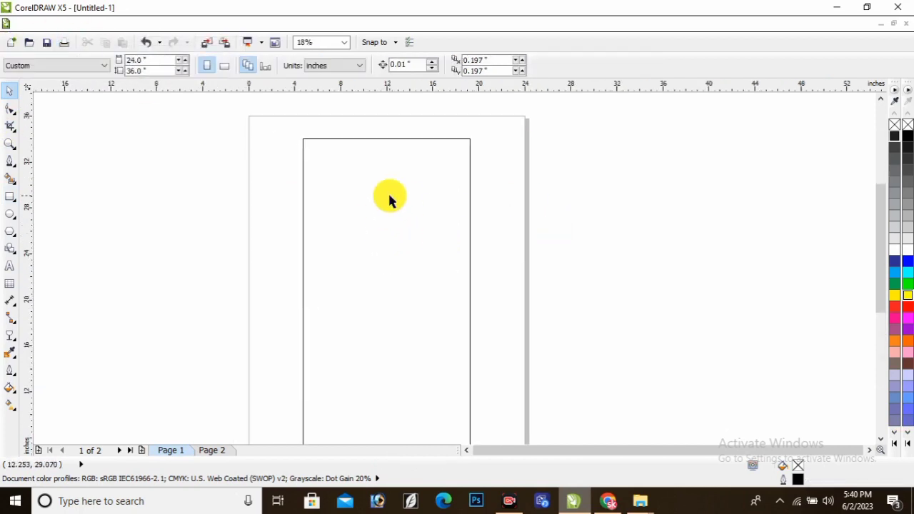
scroll(381, 213, "down", 3)
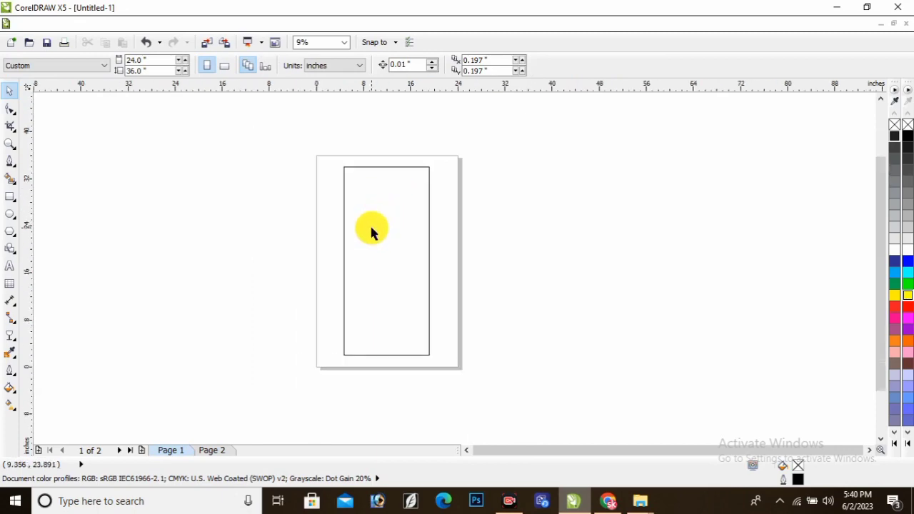
scroll(372, 228, "up", 1)
Import the athletic shirtless model photo from the desktop's gym folder and scale it to 52% beside the page.
key("super+d")
double_click(512, 88)
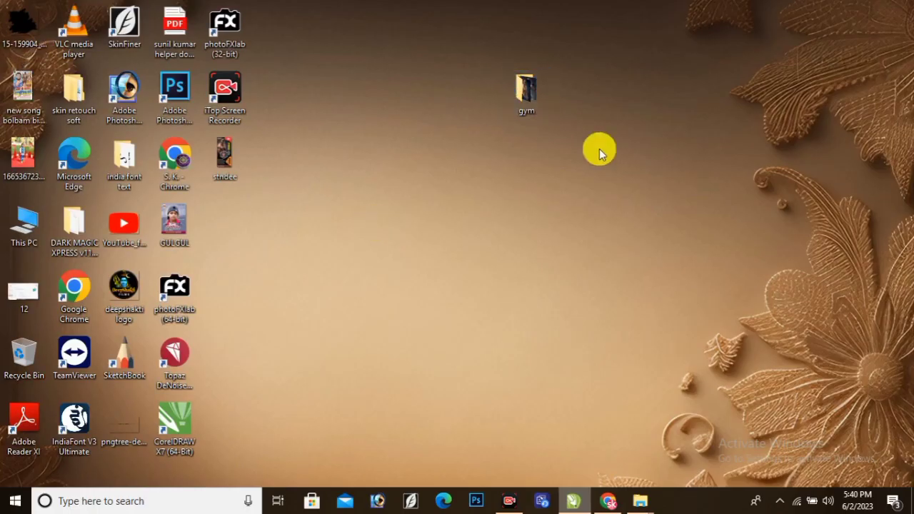
left_click(152, 91)
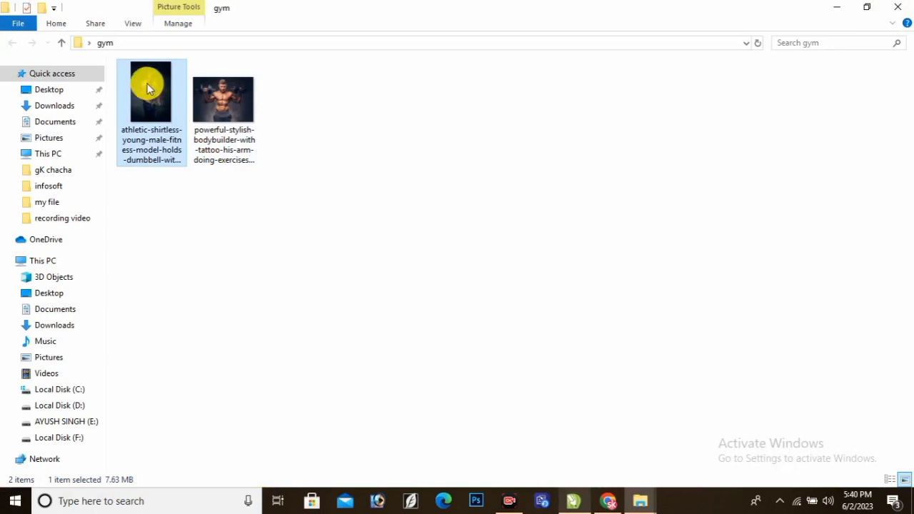
mouse_move(149, 89)
left_mouse_down()
mouse_move(379, 319)
mouse_move(602, 485)
mouse_move(573, 506)
mouse_move(440, 224)
left_mouse_up()
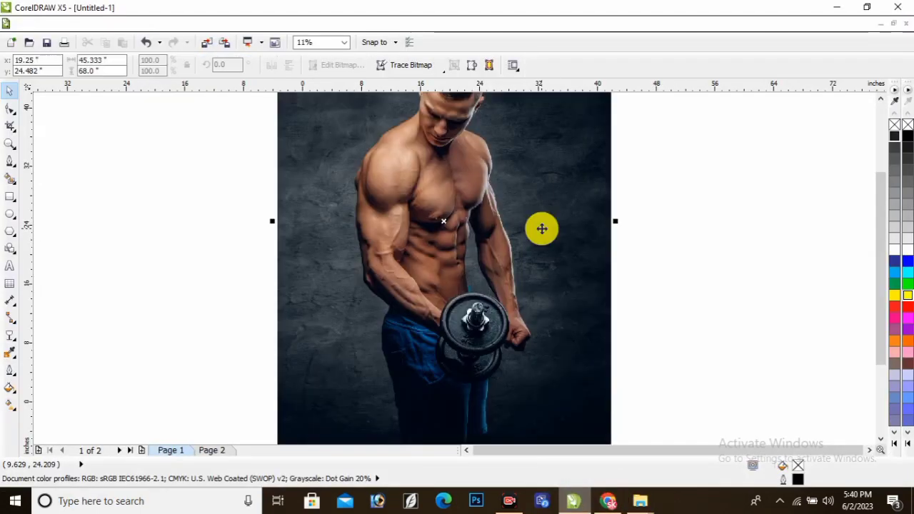
left_click_drag(586, 426, 532, 321)
left_click_drag(457, 195, 606, 250)
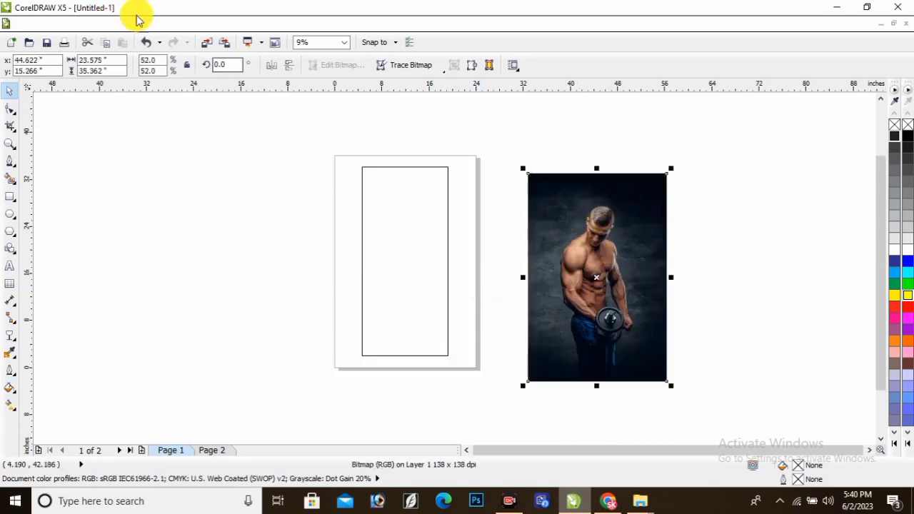
Place the photo inside the page's rectangle with PowerClip.
left_click(193, 25)
mouse_move(232, 212)
left_click(357, 212)
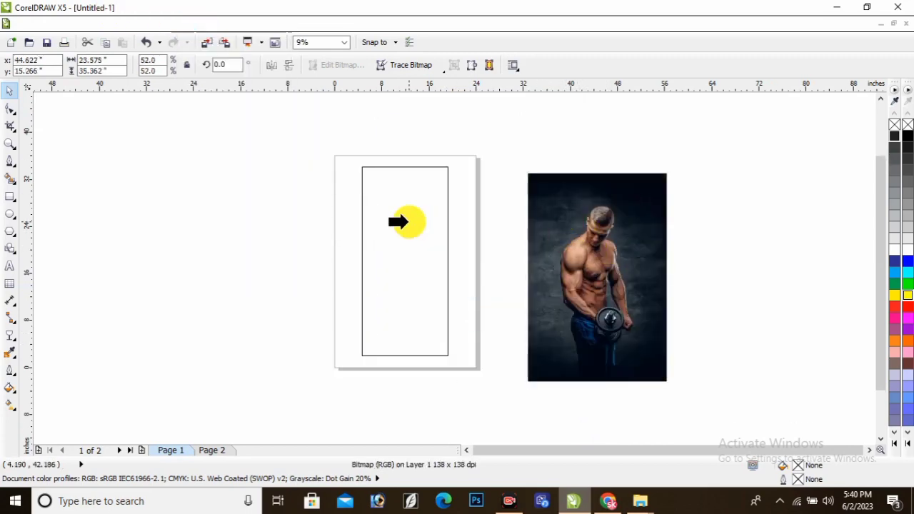
left_click(505, 252)
left_click(392, 233)
Edit the PowerClip contents, centring the photo on the page and shifting it left within the frame.
left_click(385, 237, "ctrl")
left_click(600, 221)
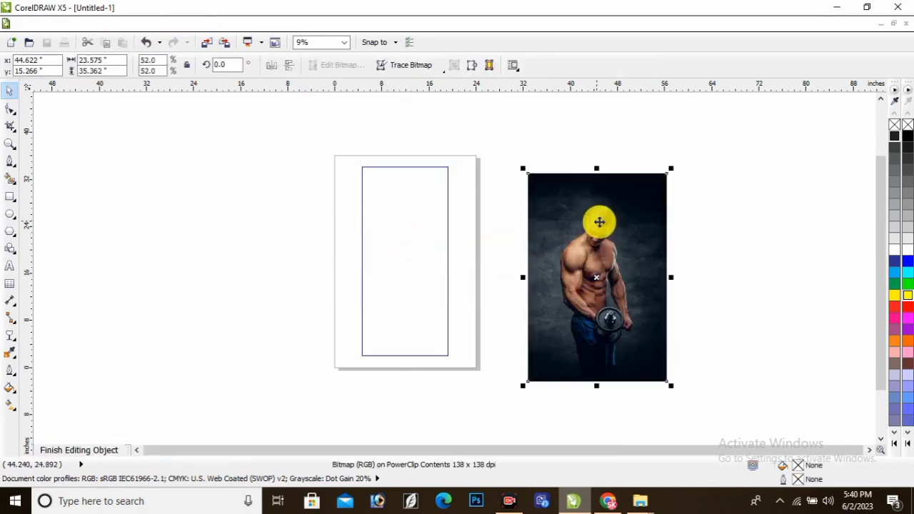
key("p")
scroll(393, 214, "up", 1)
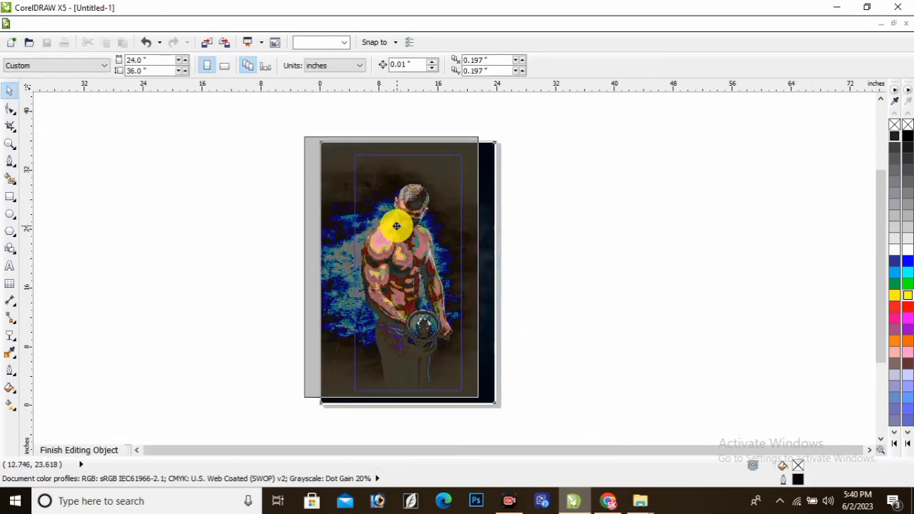
left_click_drag(418, 253, 433, 252)
left_click(571, 263, "ctrl")
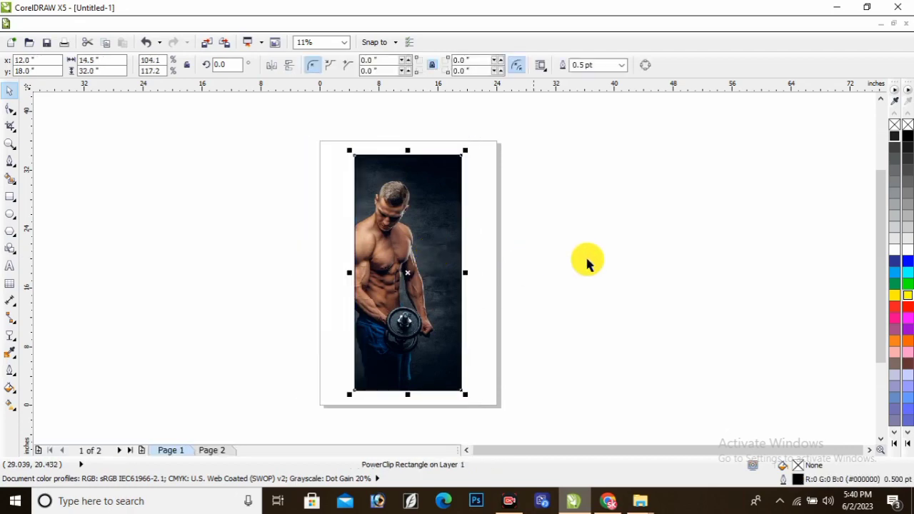
left_click(587, 265)
Reopen the PowerClip contents and nudge the photo slightly right so the model's shoulder fits the frame better.
scroll(388, 263, "up", 1)
left_click(395, 258, "ctrl")
left_click(386, 241)
left_click_drag(385, 239, 396, 239)
left_click(593, 265)
left_click(597, 239, "ctrl")
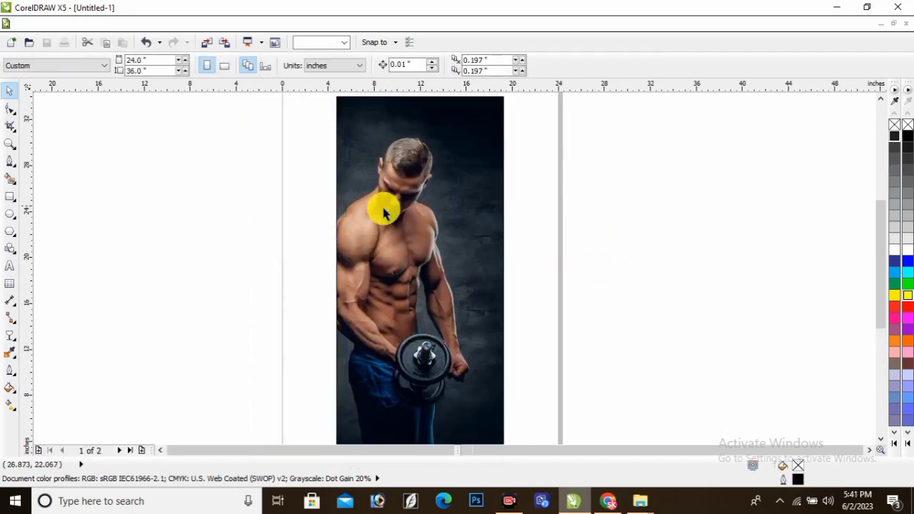
Edit the clipped photo and apply a vertical linear transparency that fades it out below the model's waist.
scroll(411, 325, "down", 1)
left_click(431, 330, "ctrl")
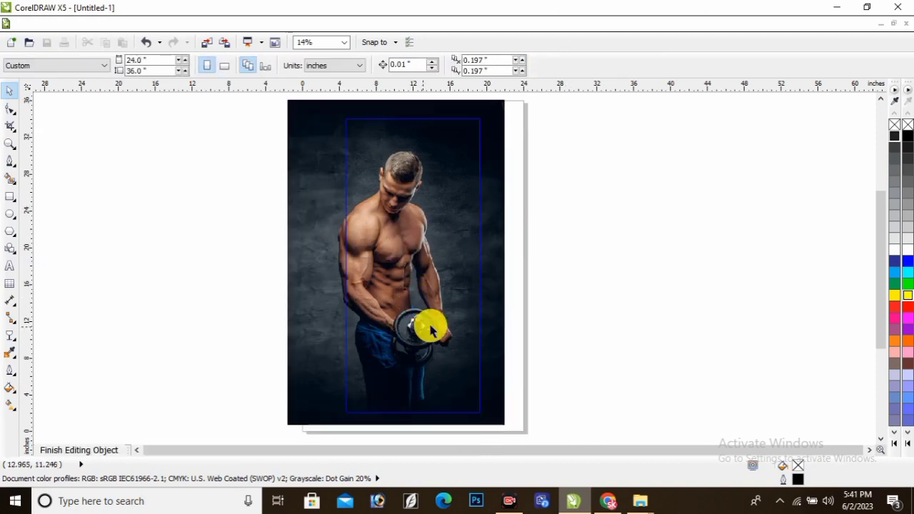
left_click(16, 332)
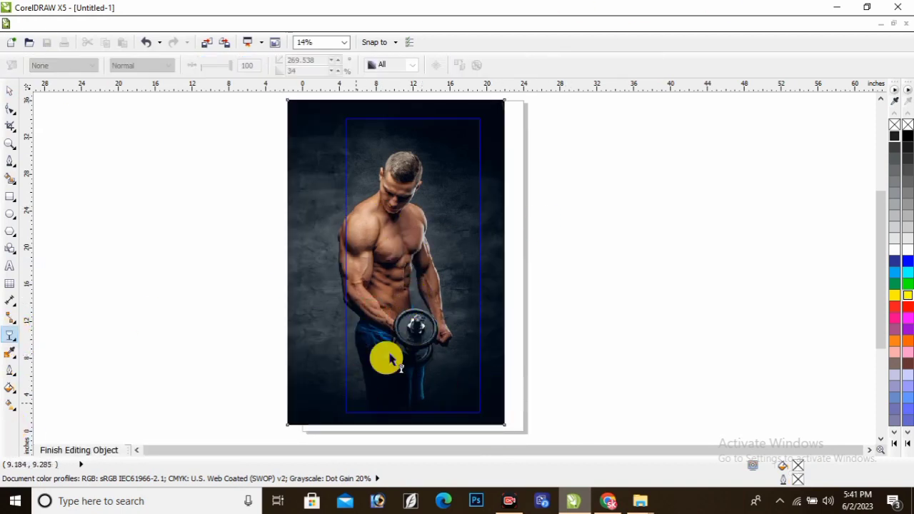
left_click(386, 314)
left_click_drag(384, 311, 382, 399)
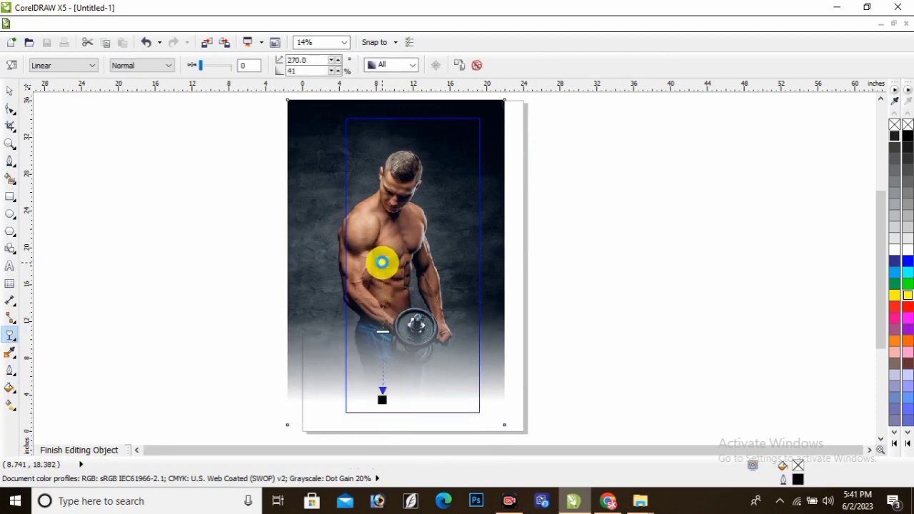
Raise the start and end points of the photo's transparency and finish editing the PowerClip.
left_click_drag(382, 262, 382, 251)
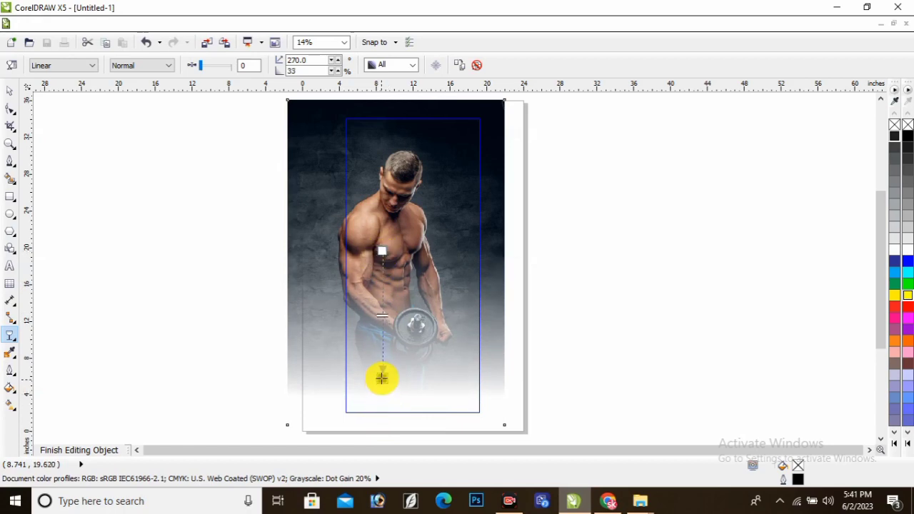
left_click_drag(382, 379, 382, 378)
left_click(9, 92)
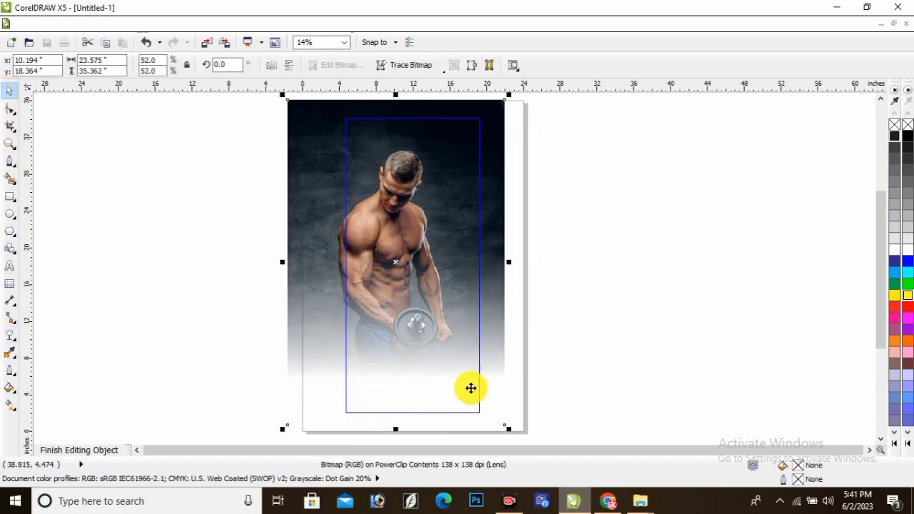
left_click(635, 294, "ctrl")
Fill the PowerClip frame rectangle with black behind the faded photo.
left_click(421, 410)
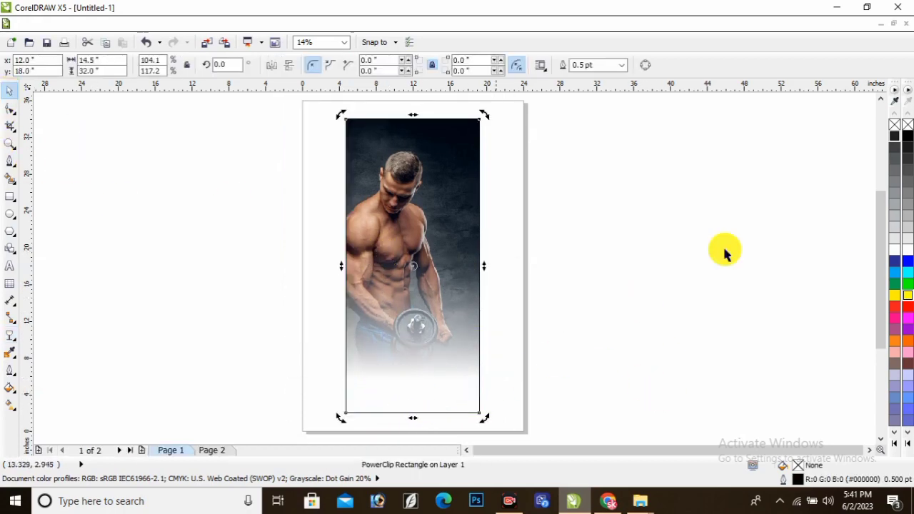
left_click(907, 137)
left_click(611, 346)
Re-edit the photo's linear transparency so the fade starts at the chest and ends just below the dumbbell.
left_click(466, 250, "ctrl")
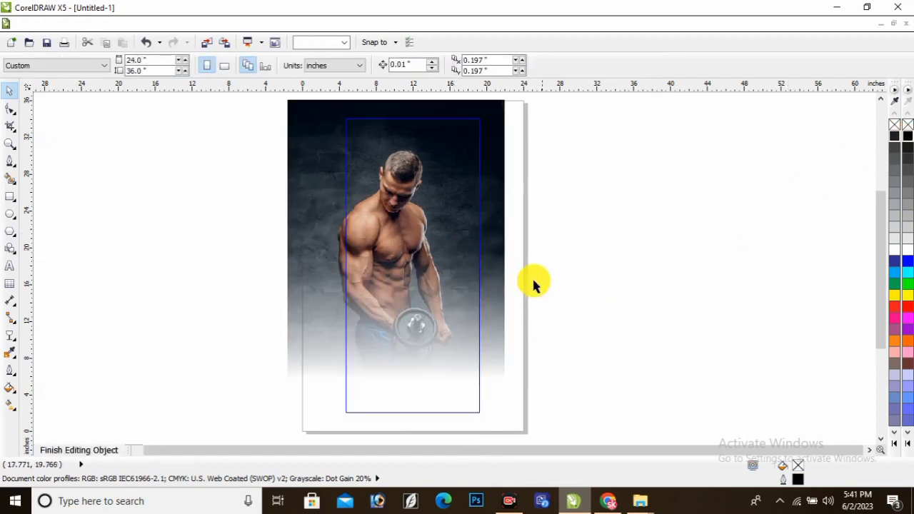
left_click(9, 404)
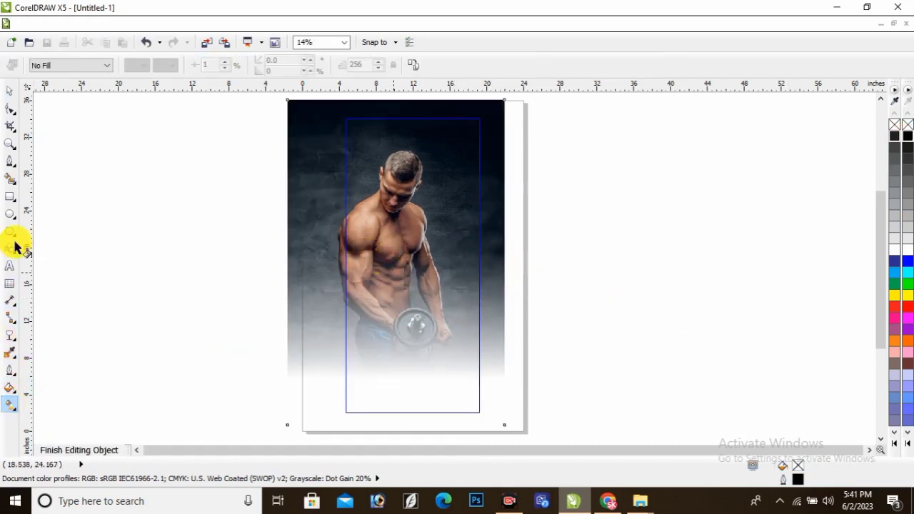
left_click(11, 336)
left_click_drag(382, 224, 383, 223)
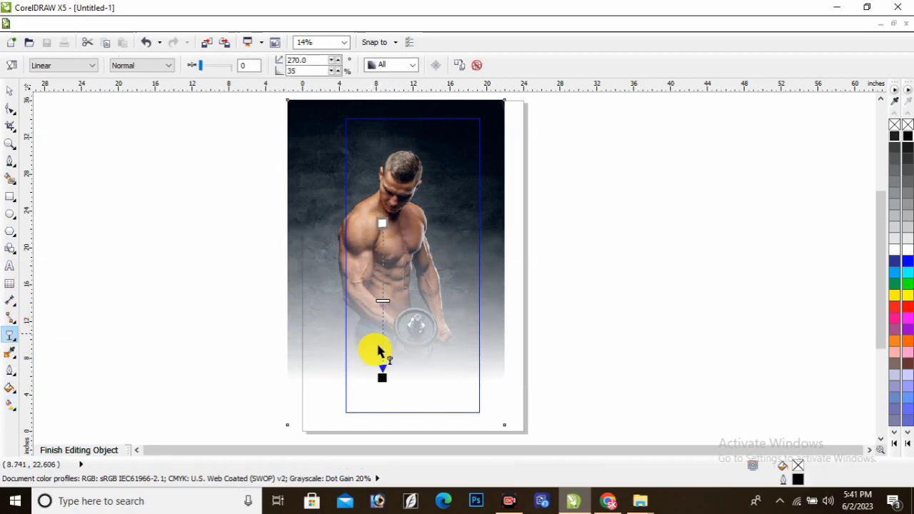
left_click_drag(380, 369, 382, 361)
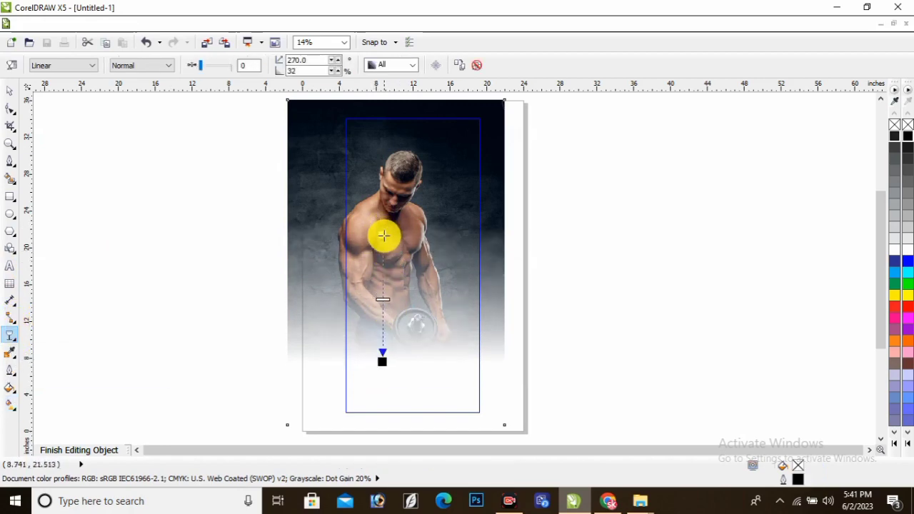
left_click_drag(383, 235, 387, 238)
left_click(12, 93)
left_click(640, 276, "ctrl")
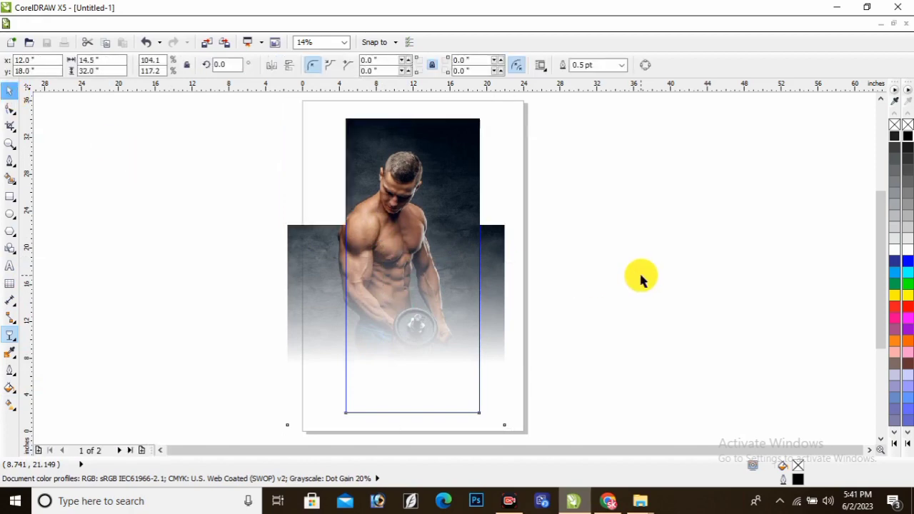
left_click(656, 263)
Draw a rectangle about 21.7 by 5.2 inches across the poster's lower end, extending past both sides.
scroll(430, 235, "up", 1)
scroll(419, 255, "down", 1)
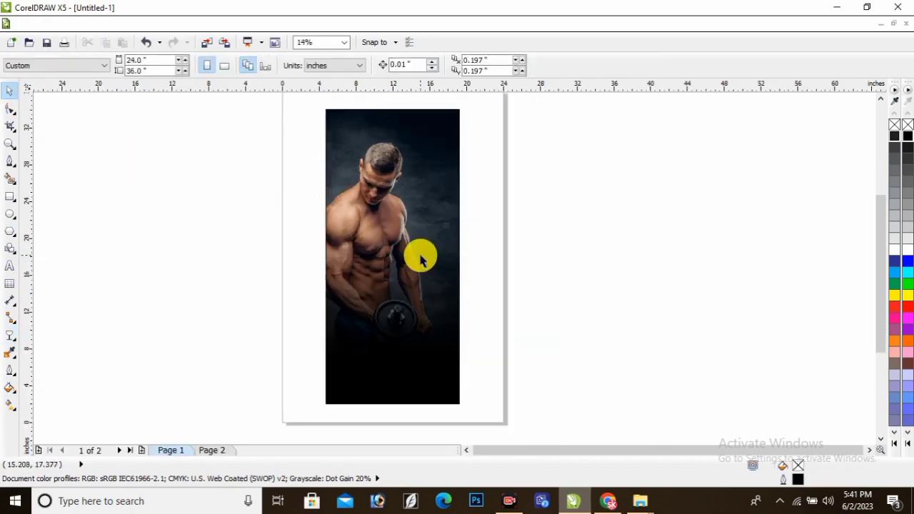
scroll(418, 255, "up", 1)
scroll(420, 260, "down", 1)
scroll(414, 275, "down", 1)
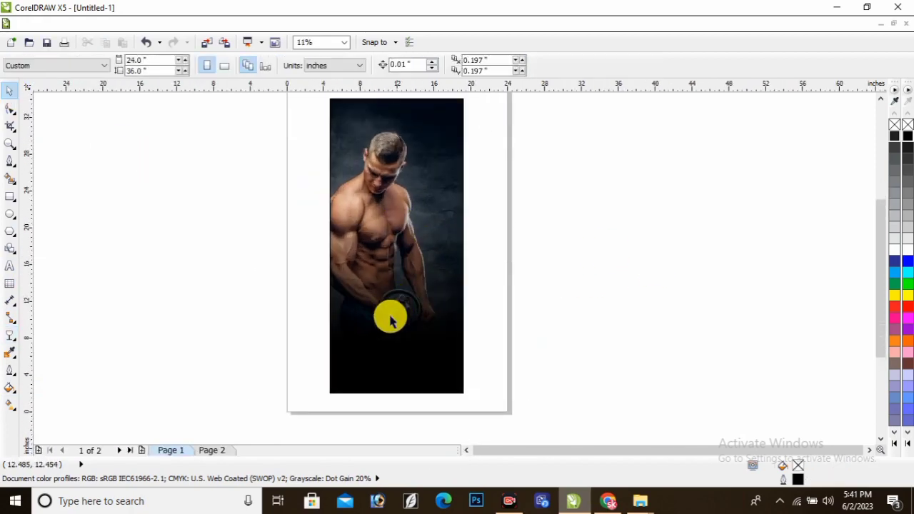
scroll(371, 378, "up", 1)
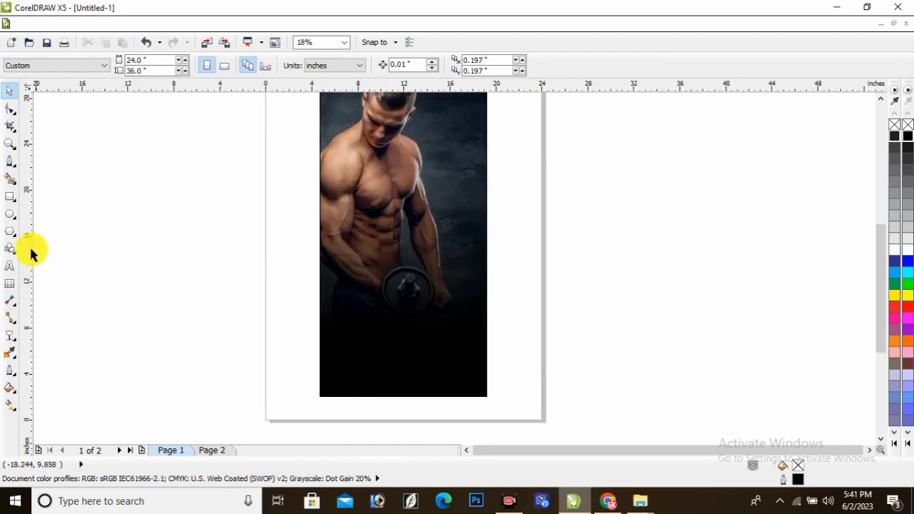
left_click(10, 195)
left_click_drag(300, 366, 550, 427)
Fill the lower strip with dark maroon (C38 M94 Y89 K61) and remove its outline.
left_click(895, 308)
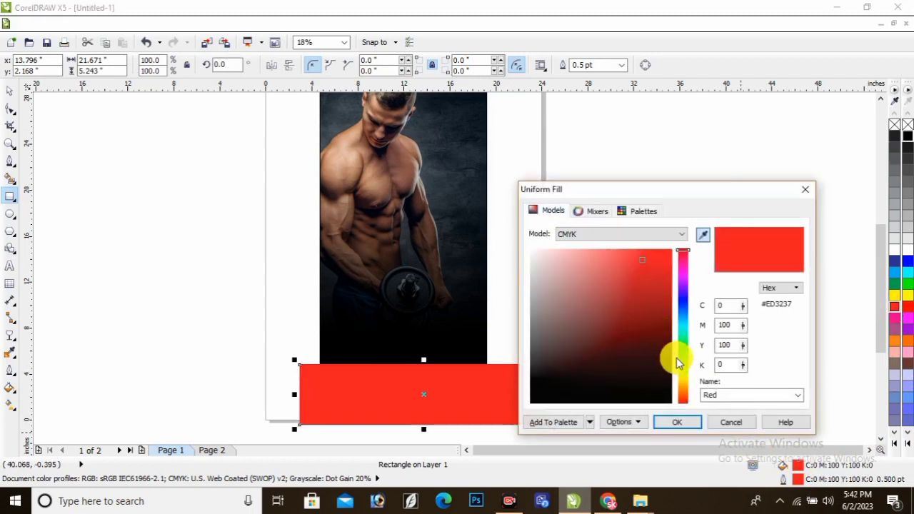
left_click(665, 341)
left_click(677, 422)
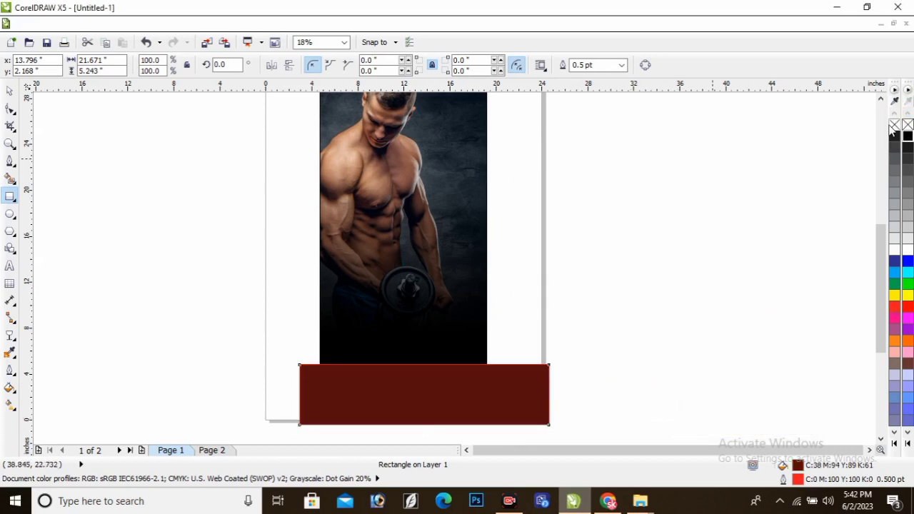
Place the maroon strip inside the poster frame with PowerClip.
left_click(197, 24)
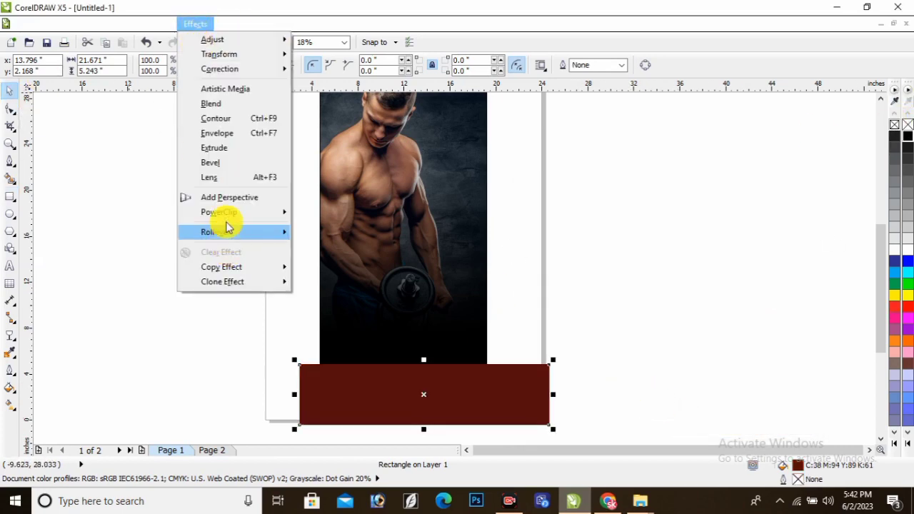
left_click(336, 212)
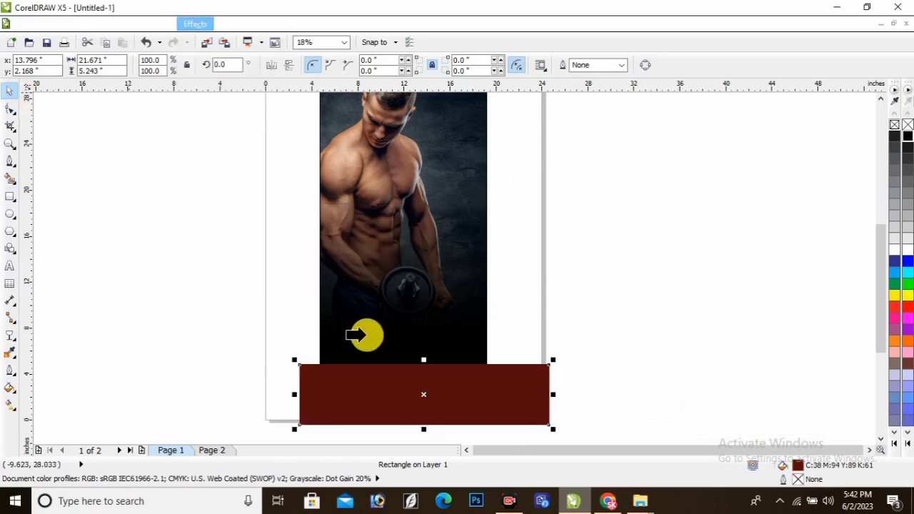
left_click(398, 385)
Edit the PowerClip contents to move the maroon strip slightly down, and finish editing.
left_click(403, 384, "ctrl")
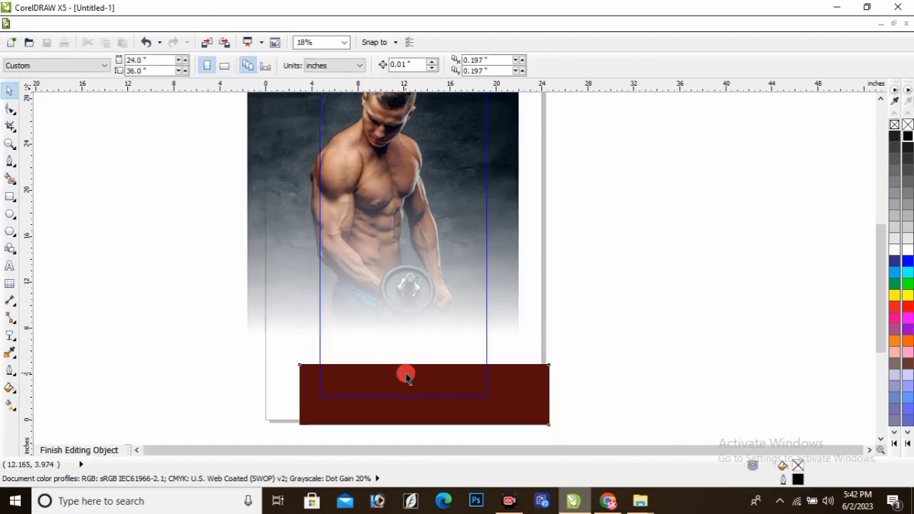
left_click(405, 377)
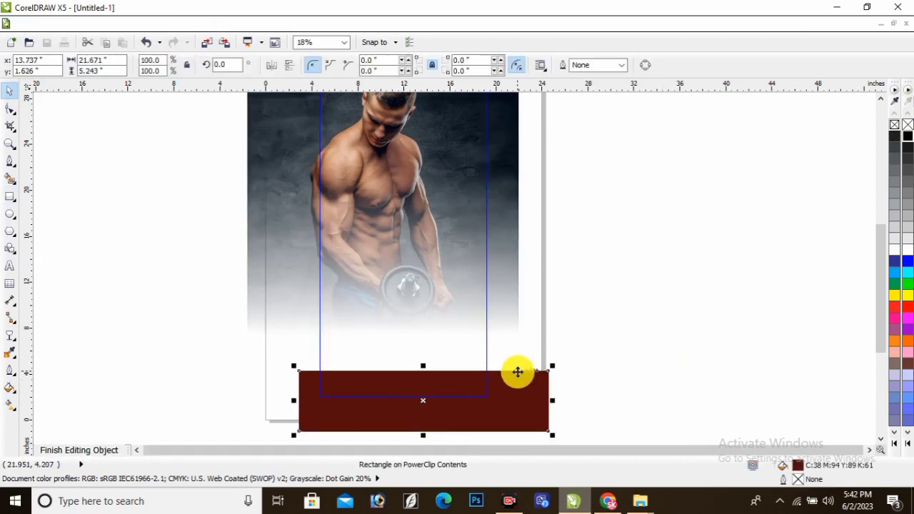
left_click(326, 383, "ctrl")
scroll(357, 383, "up", 1)
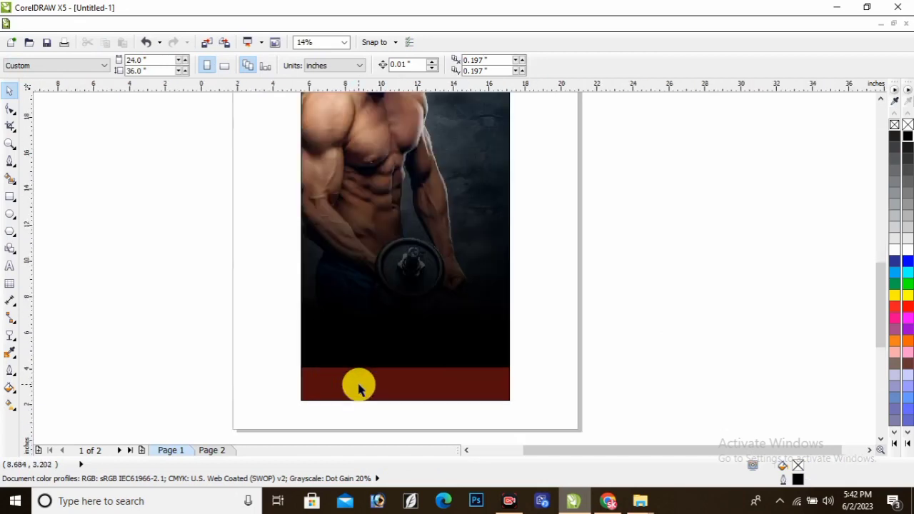
Draw a straight diagonal line across the poster's upper-right corner, extending past the top and right edges.
scroll(367, 351, "down", 2)
scroll(371, 257, "up", 1)
scroll(372, 257, "up", 2)
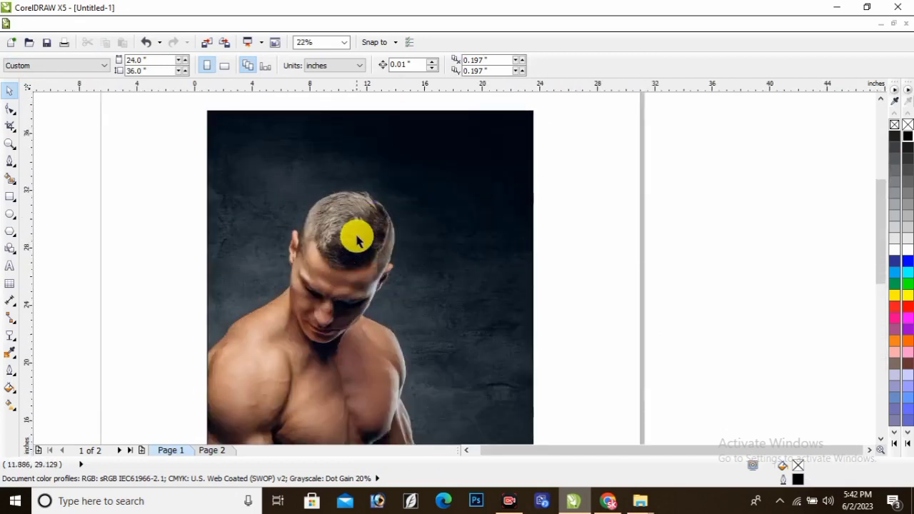
scroll(357, 250, "down", 2)
scroll(360, 253, "up", 2)
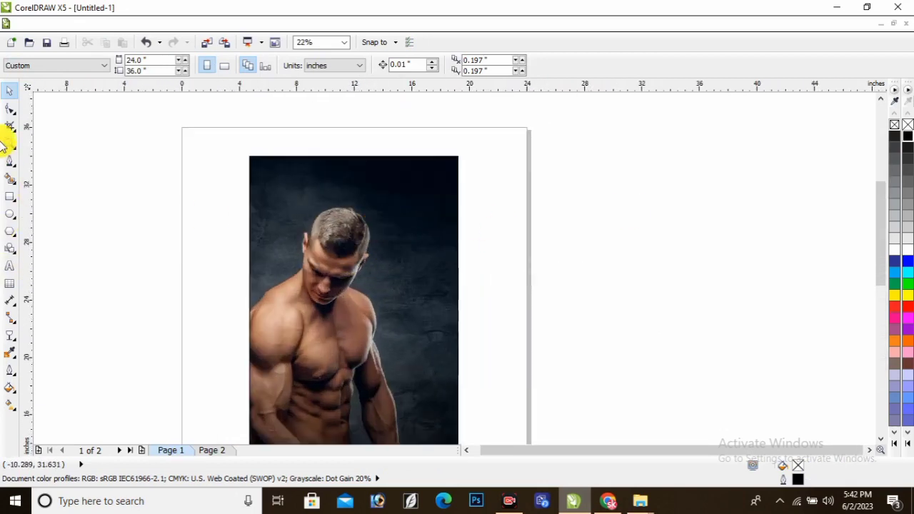
left_click(12, 164)
left_click(337, 145)
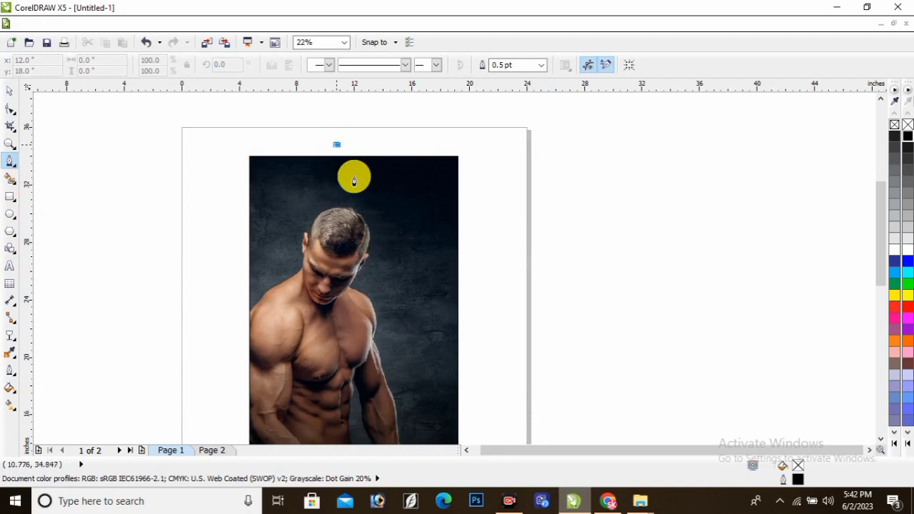
left_click(488, 321)
Reshape the diagonal line into a smooth S-curve about 7.36 by 11.28 inches, ending on the poster's right edge.
left_click(10, 108)
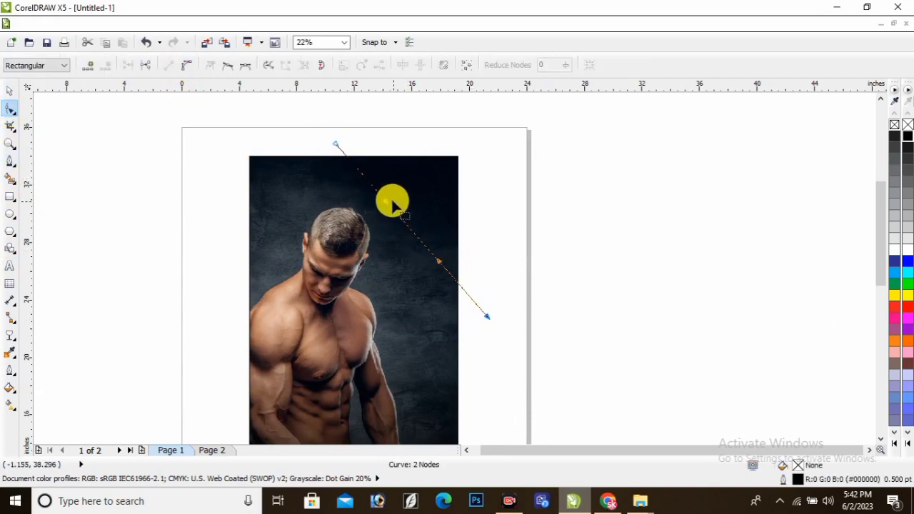
left_click_drag(392, 205, 368, 233)
left_click_drag(438, 262, 461, 187)
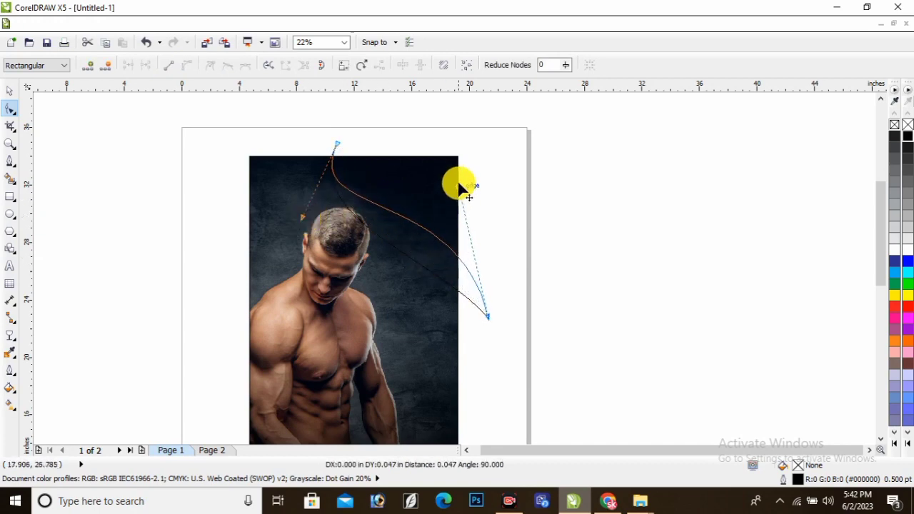
left_click_drag(469, 302, 458, 304)
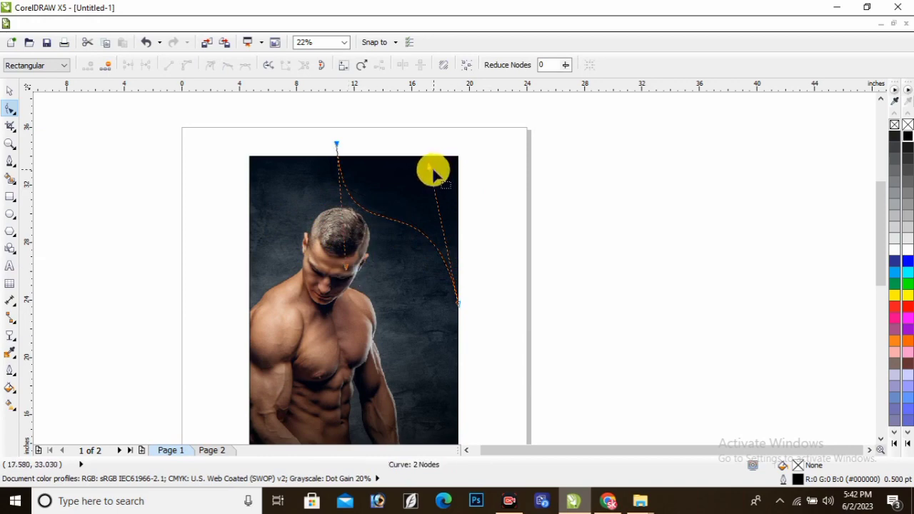
left_click_drag(431, 167, 456, 169)
left_click_drag(336, 144, 353, 143)
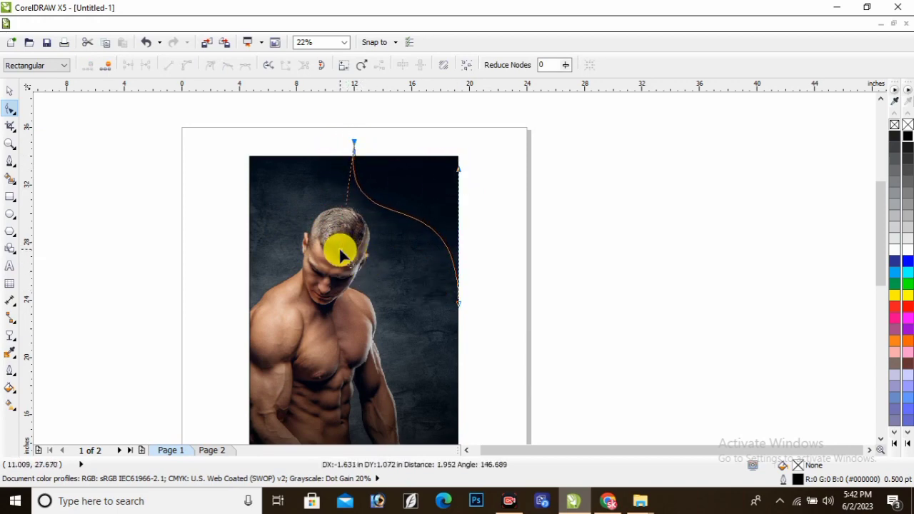
left_click_drag(340, 251, 339, 255)
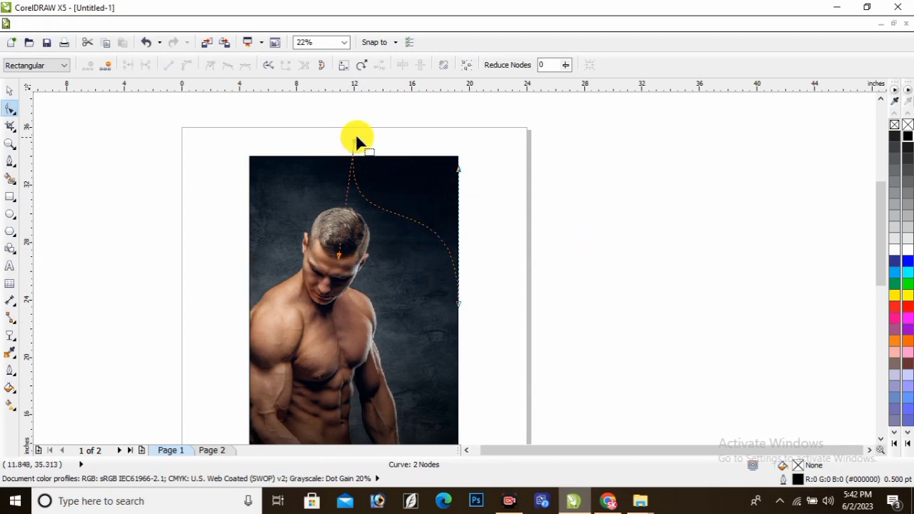
left_click(8, 92)
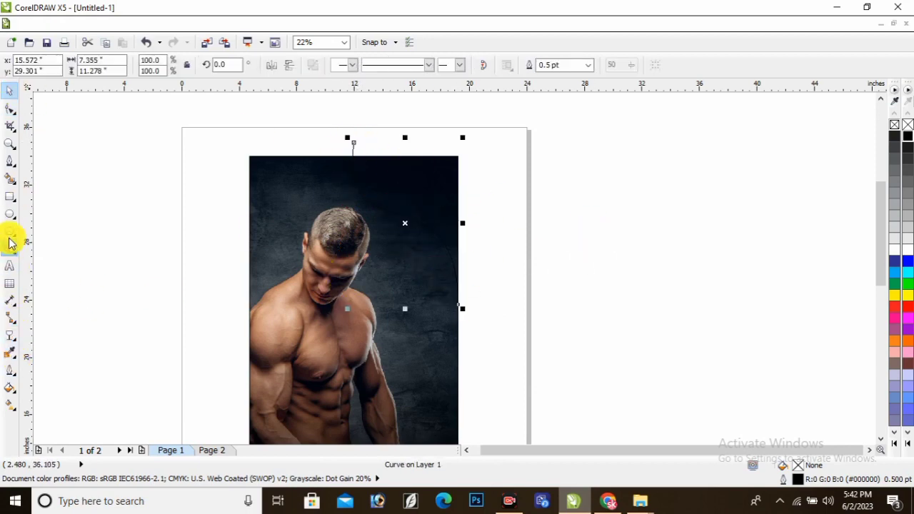
Smart-fill the area between the S-curve and the poster's upper-right corner, and delete the original curve.
left_click(12, 182)
left_click(420, 210)
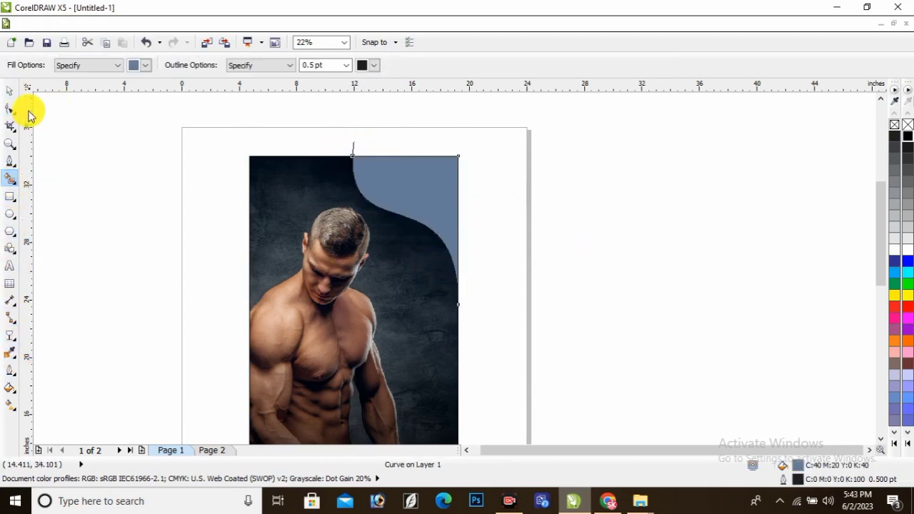
key("space")
left_click(532, 300)
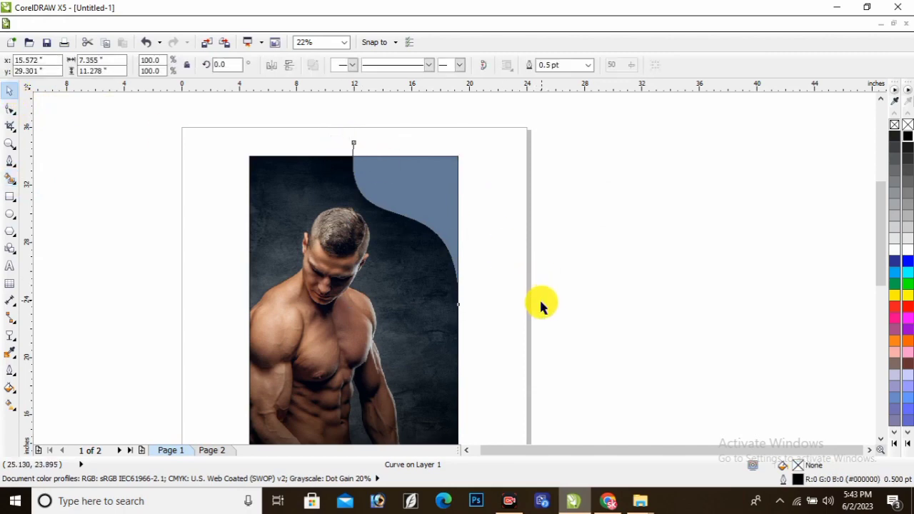
Fill the curved corner shape with red (C0 M100 Y100 K0).
left_click(415, 202)
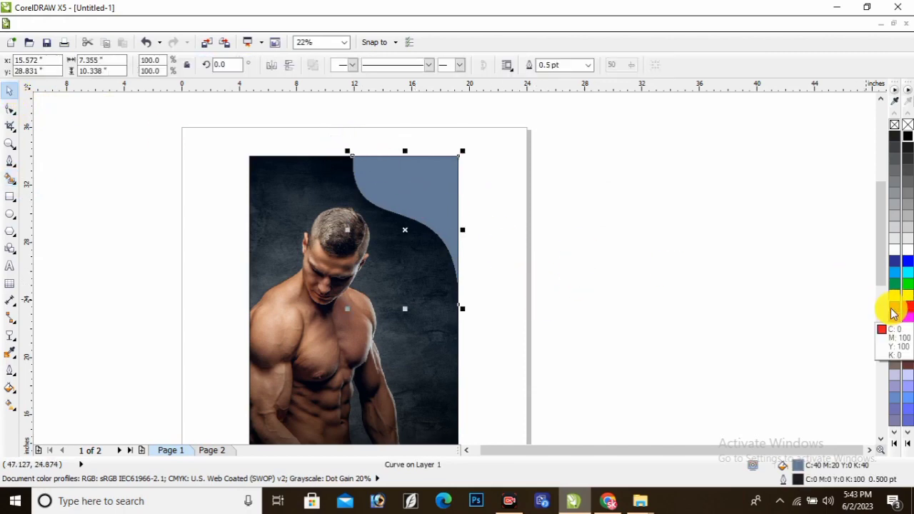
left_click(893, 309)
left_click(527, 200)
Examine the poster as a whole and up close, from the red corner shape to the maroon strip.
scroll(400, 194, "down", 2)
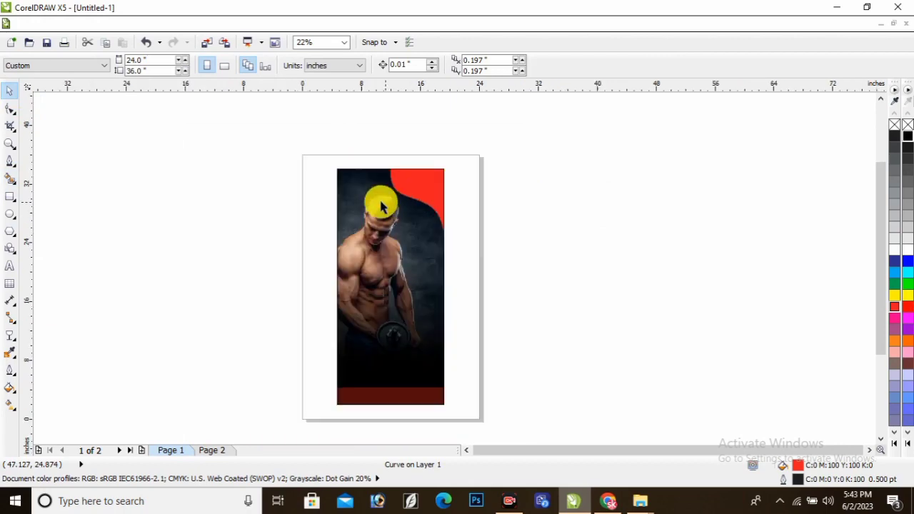
scroll(408, 208, "up", 2)
scroll(357, 367, "down", 2)
scroll(357, 364, "up", 2)
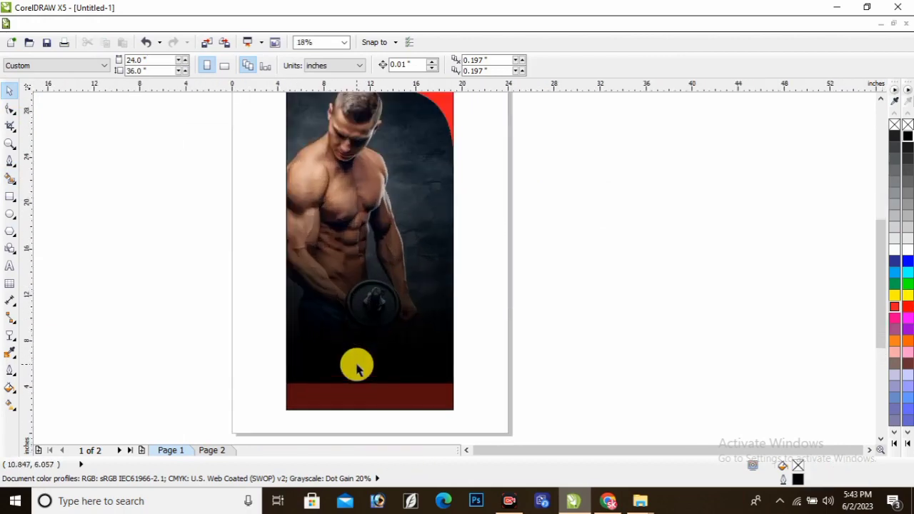
scroll(350, 336, "down", 1)
scroll(360, 349, "up", 1)
scroll(361, 349, "down", 2)
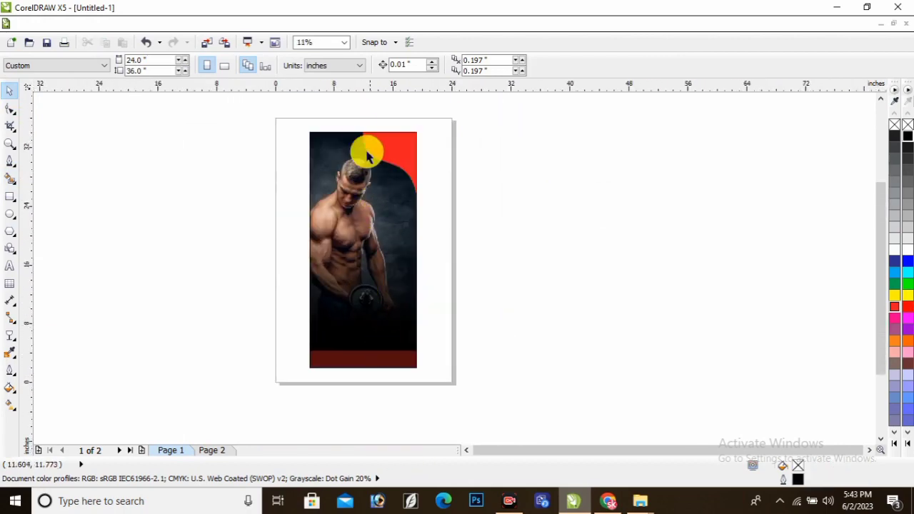
scroll(360, 149, "up", 1)
scroll(881, 259, "down", 1)
scroll(343, 265, "up", 2)
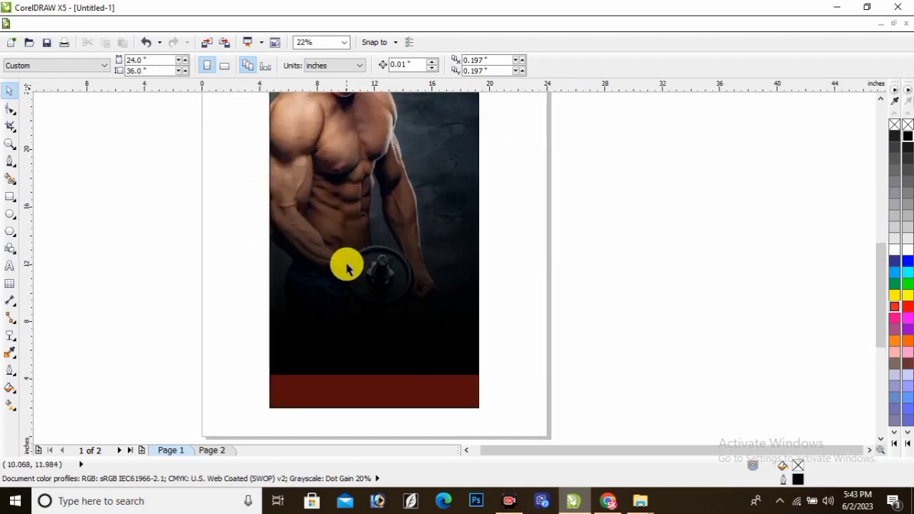
scroll(355, 267, "down", 1)
Draw a polygon about 10.75 by 12.07 inches beside the page and set it to 6 sides.
left_click(10, 232)
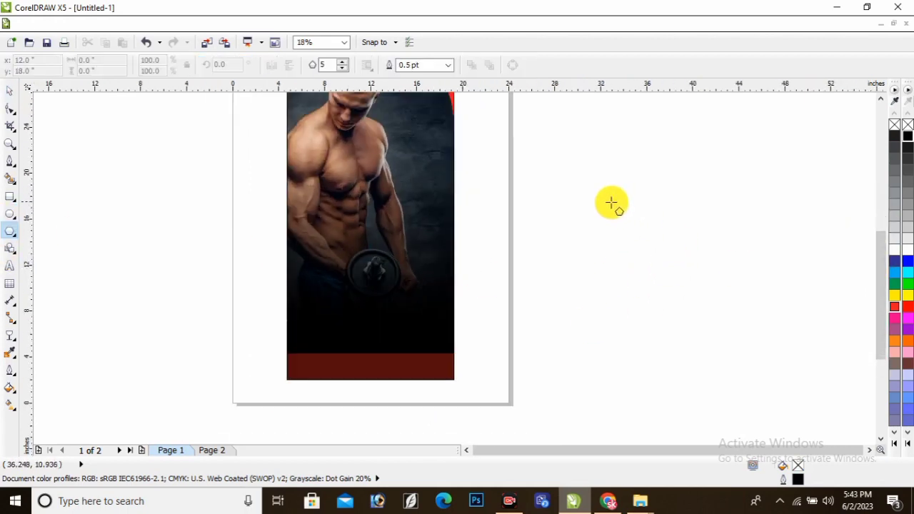
mouse_move(580, 184)
left_mouse_down()
mouse_move(700, 333)
mouse_move(713, 332)
left_mouse_up()
left_click_drag(330, 63, 276, 70)
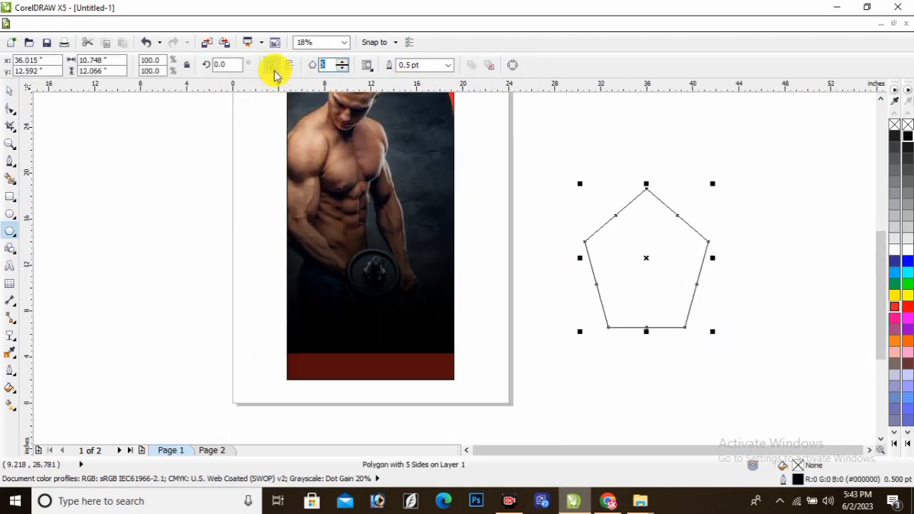
type("6")
key("Return")
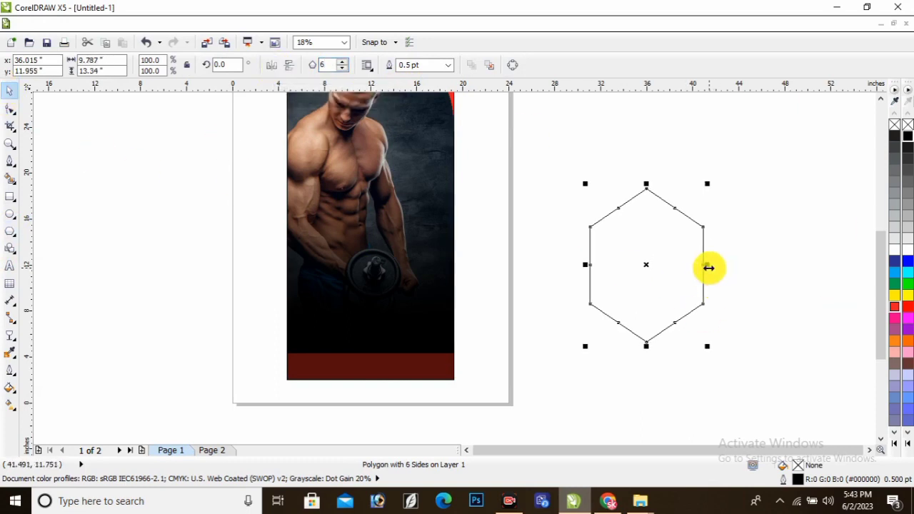
Widen the hexagon and scale it down to about 7.38 by 8.71 inches, placing it over the dumbbell in the photo.
left_click_drag(709, 268, 718, 267)
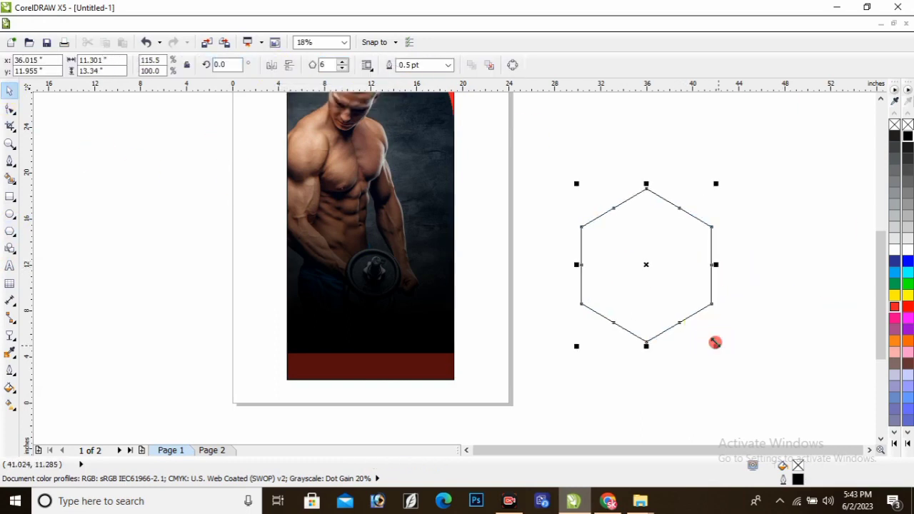
left_click_drag(715, 342, 700, 322)
left_click_drag(650, 264, 398, 245)
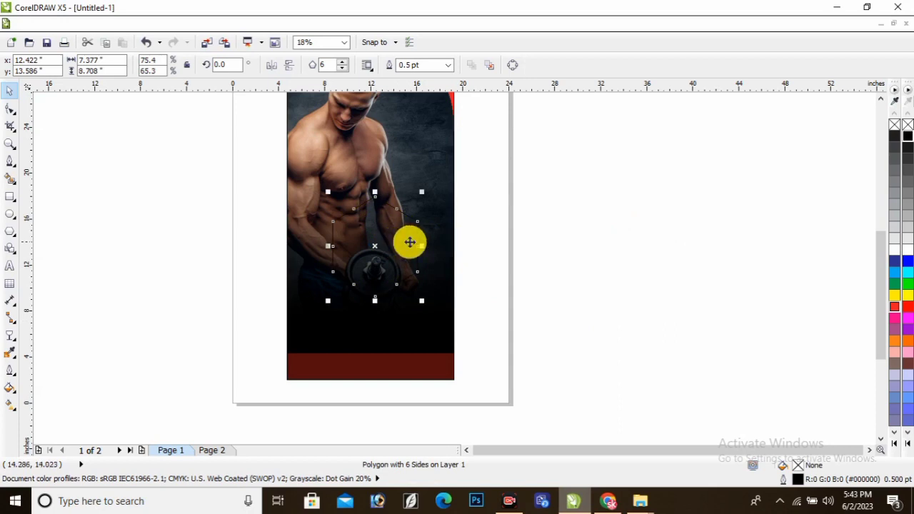
Fill the hexagon with white and shift it slightly up and to the right on the poster.
left_click(894, 252)
key("Escape")
scroll(322, 263, "up", 1)
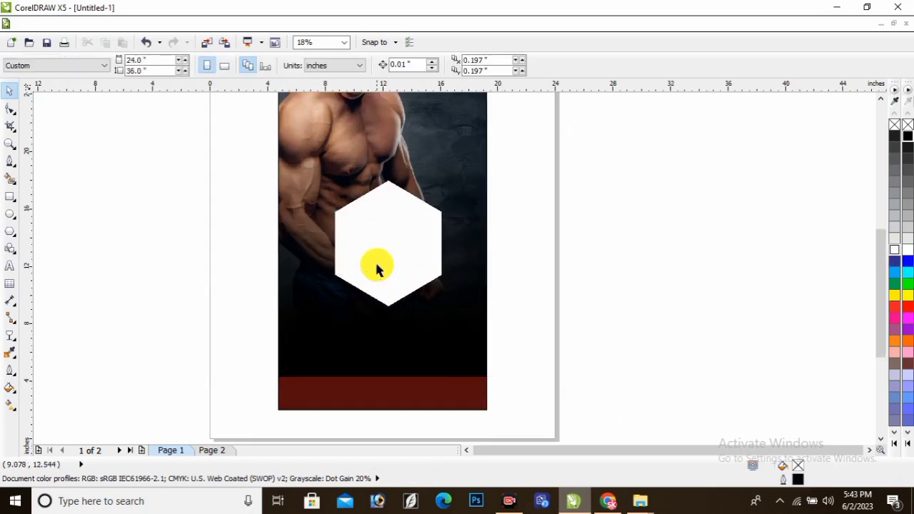
scroll(377, 270, "down", 1)
left_click(409, 251)
left_click(597, 275)
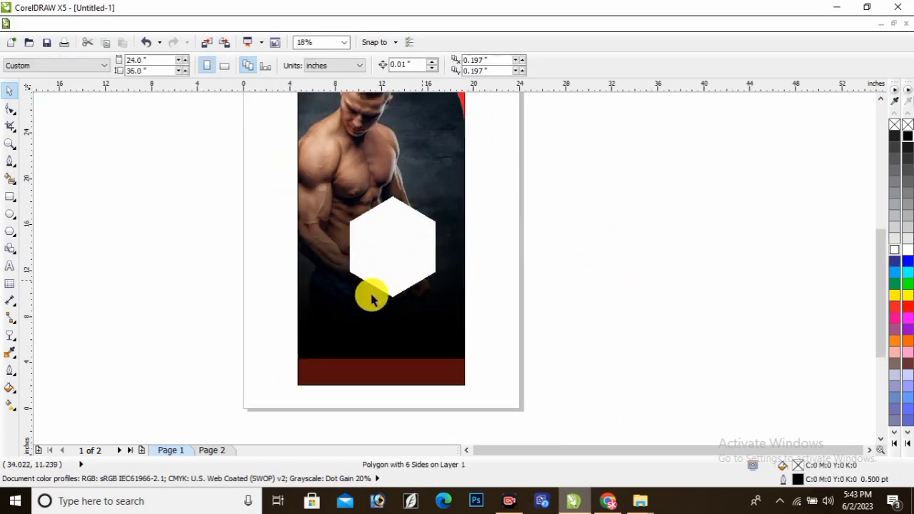
Give the hexagon a white outline and add a concentric copy scaled to about 6.51 by 7.68 inches.
scroll(379, 285, "down", 2)
scroll(385, 266, "up", 3)
left_click(378, 287)
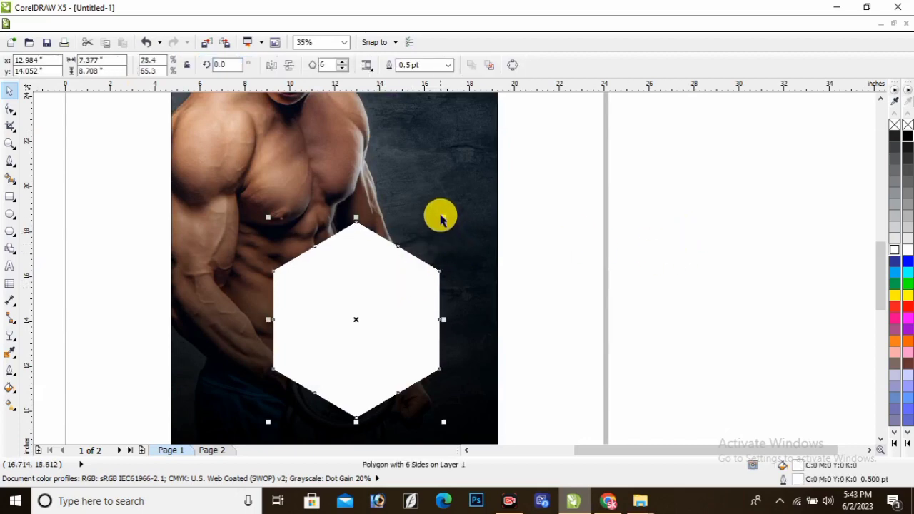
left_click_drag(440, 219, 434, 229)
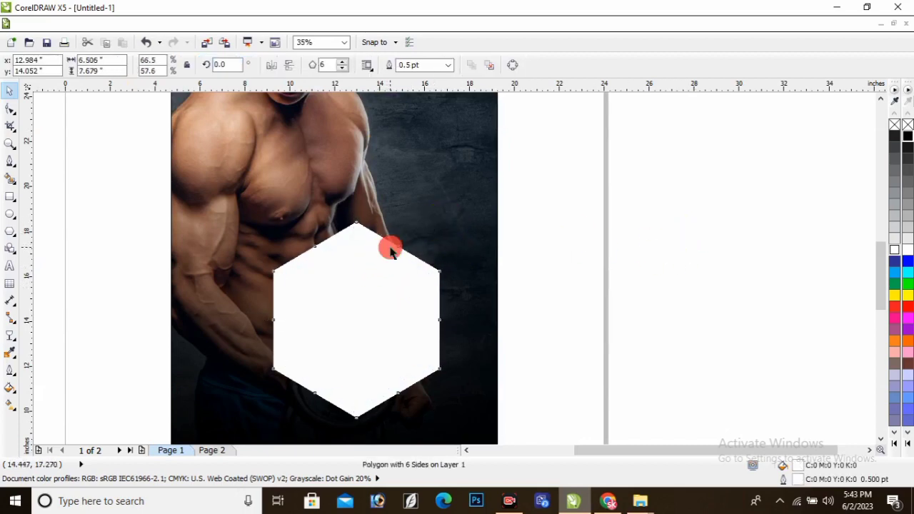
Apply a vertical linear gradient to the outer hexagon, from white at its upper point to dark gray at its lower point.
left_click(391, 247)
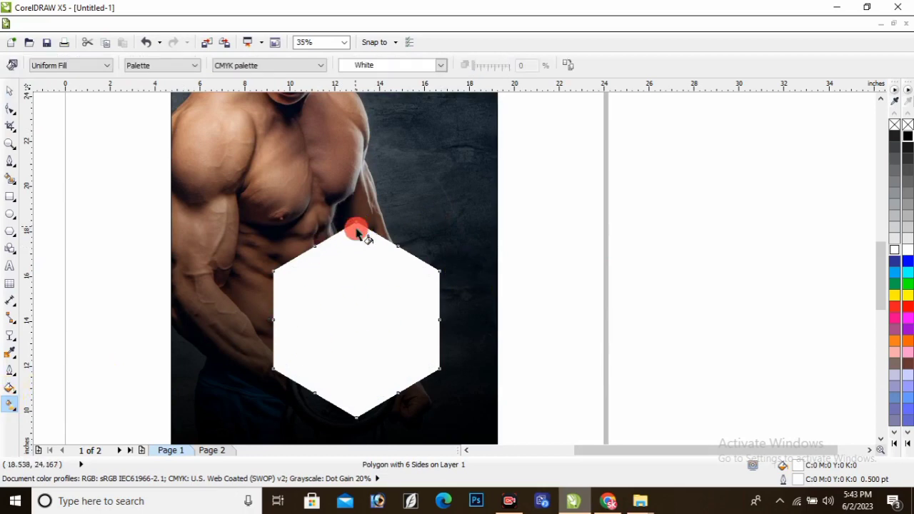
left_click_drag(357, 232, 357, 419)
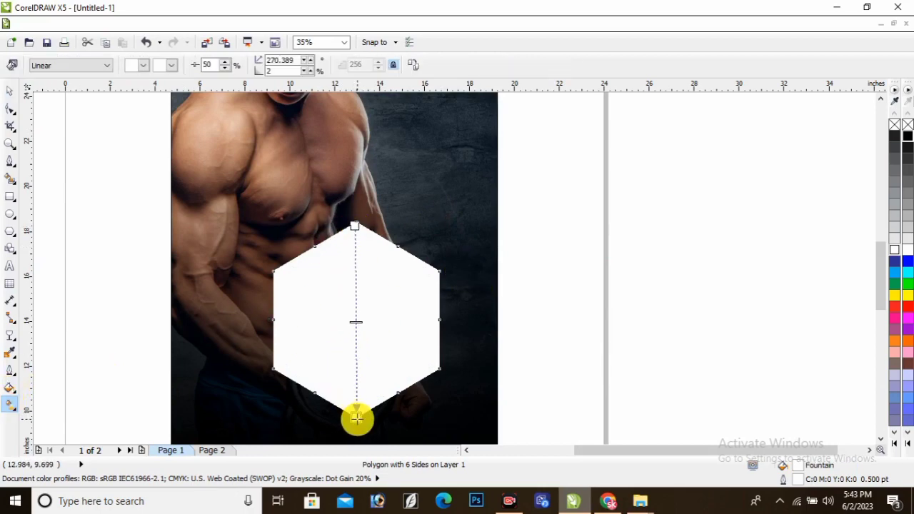
left_click(896, 172)
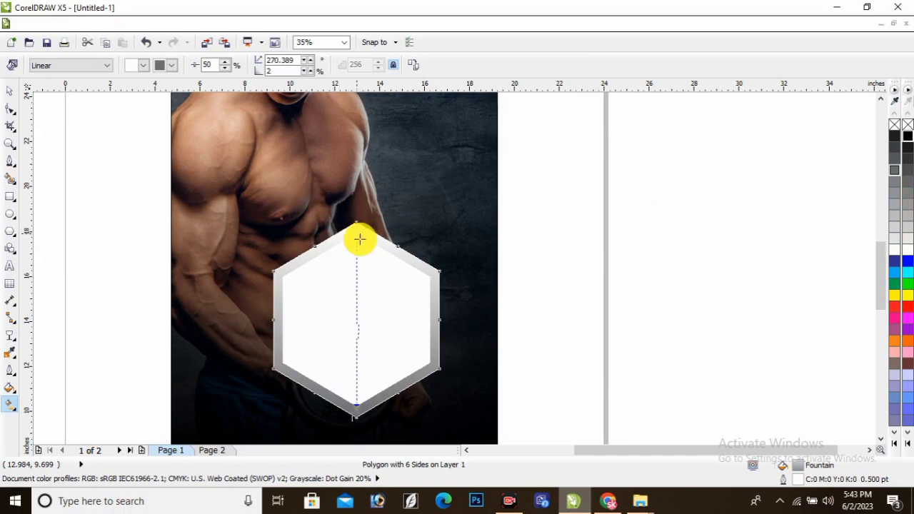
left_click_drag(356, 250, 356, 251)
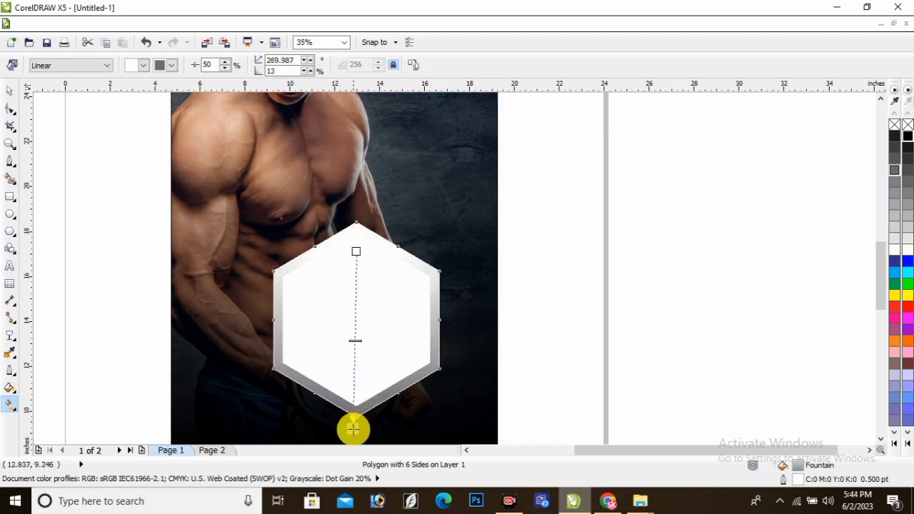
left_click_drag(358, 433, 359, 434)
left_click(10, 95)
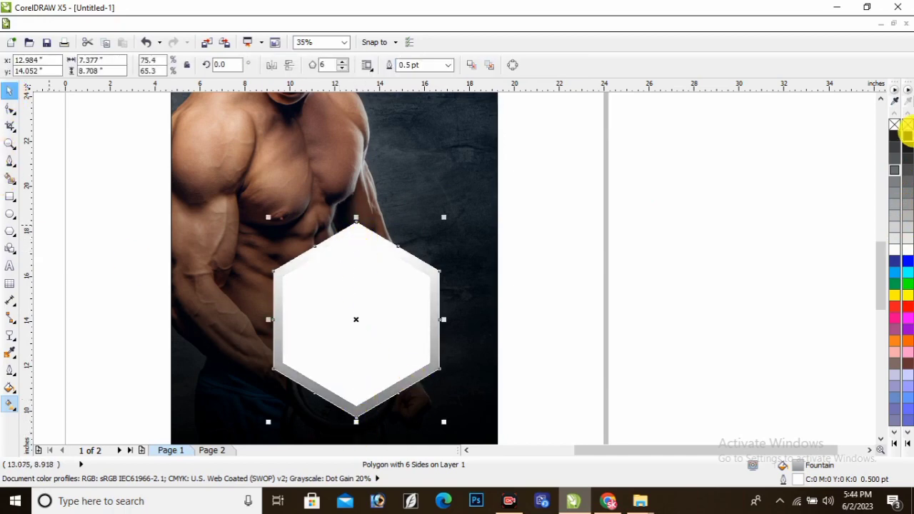
Examine the poster with the gradient-bordered hexagon at different magnifications.
left_click(509, 234)
scroll(424, 235, "down", 6)
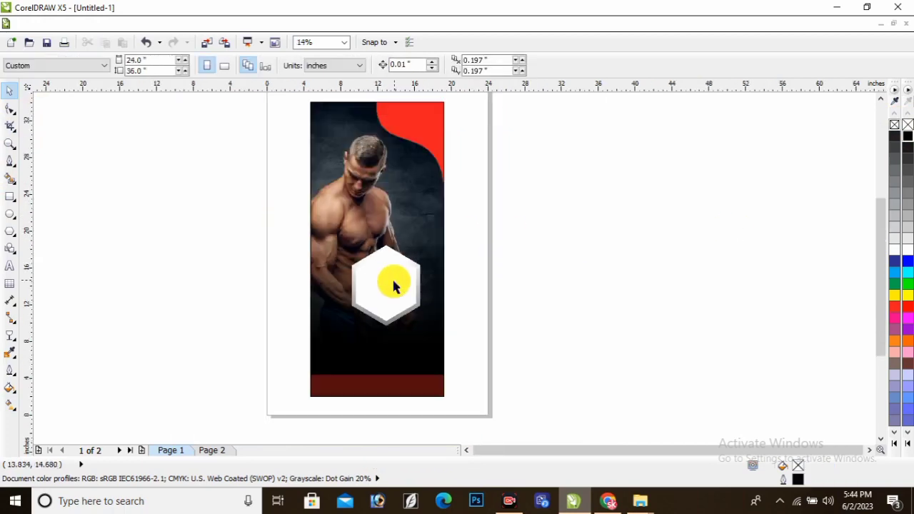
scroll(378, 235, "up", 4)
scroll(377, 235, "down", 5)
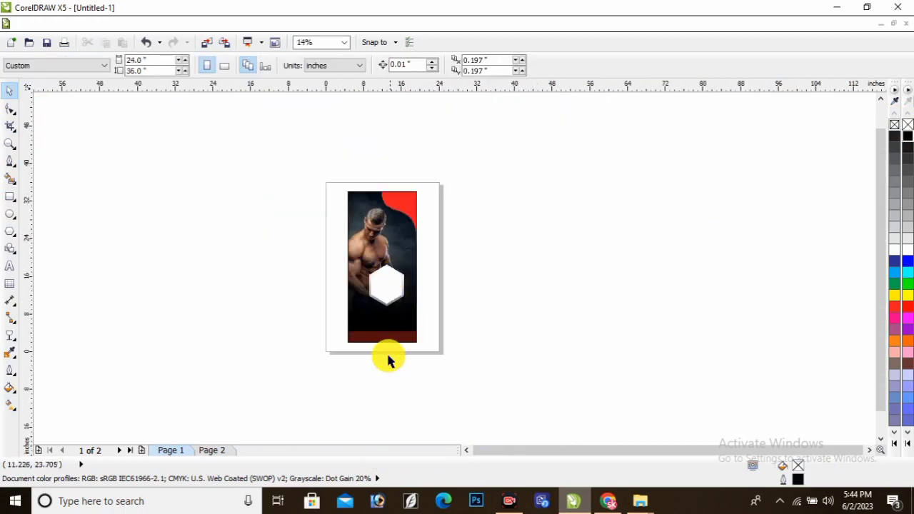
scroll(389, 356, "up", 2)
scroll(370, 127, "up", 3)
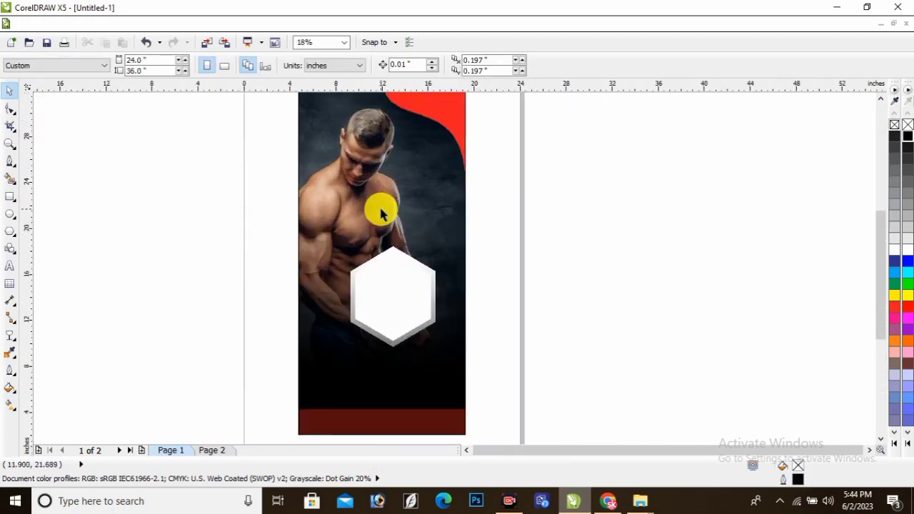
scroll(380, 207, "up", 1)
left_click(371, 300)
left_click(294, 261)
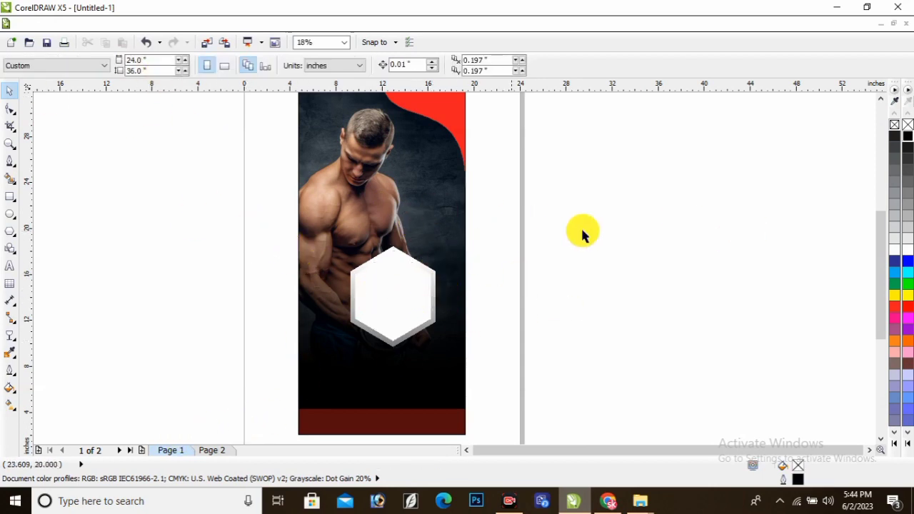
Switch to the gym image folder and import the tattooed bodybuilder photo with dumbbells into the CorelDRAW document.
key("super+d")
double_click(530, 105)
left_click(838, 14)
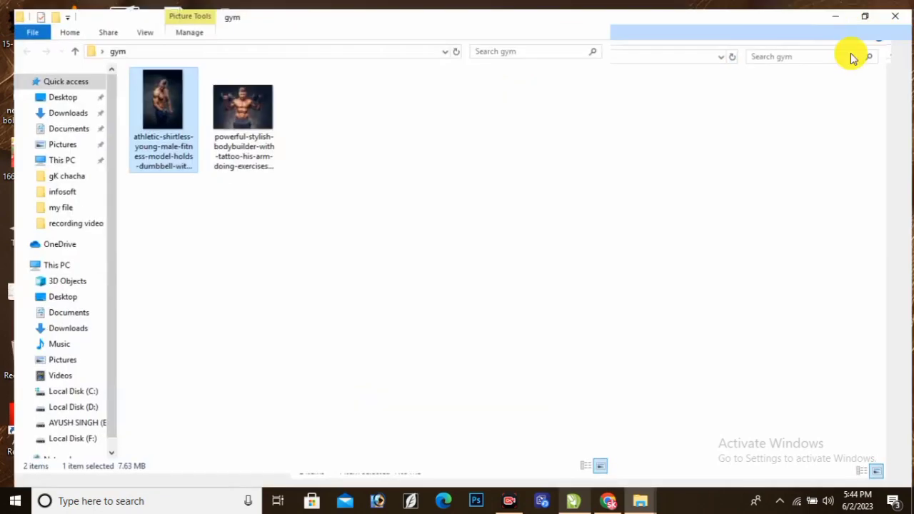
left_click_drag(247, 171, 569, 336)
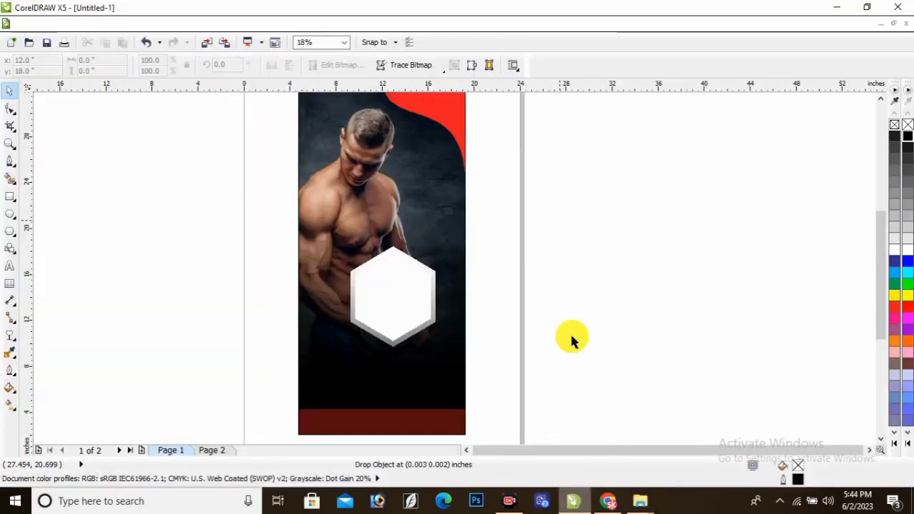
scroll(391, 262, "down", 1)
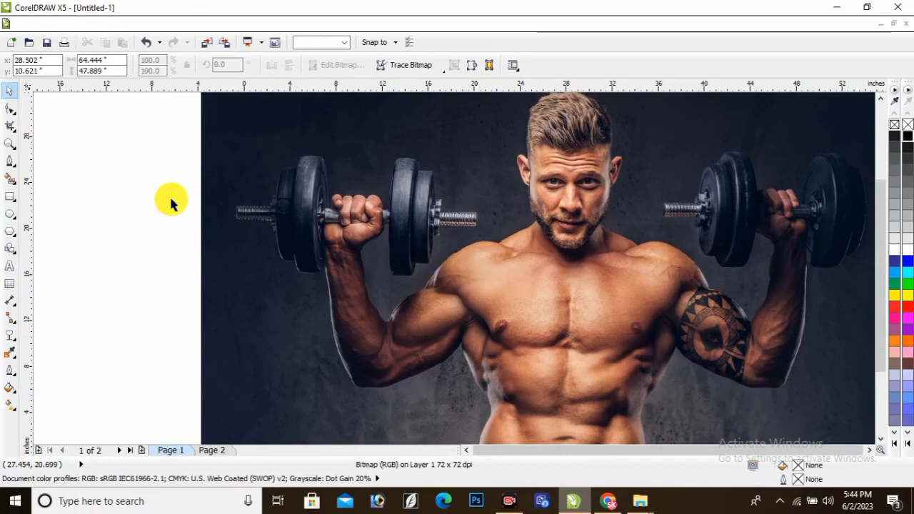
Scale the imported dumbbell photo down to about 11.48 by 8.53 inches and keep it beside the poster.
left_click(172, 201)
left_click(285, 203)
left_click_drag(266, 131, 448, 276)
scroll(479, 325, "up", 3)
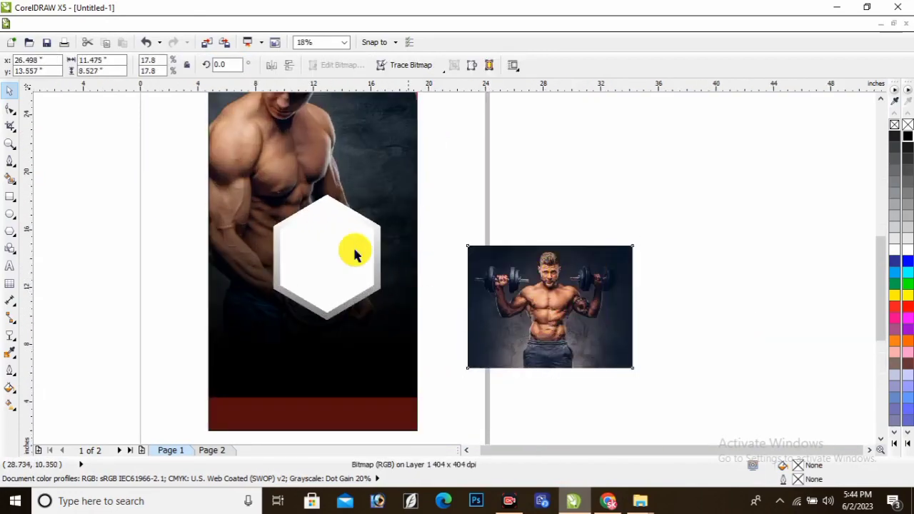
PowerClip the dumbbell photo inside the inner white hexagon.
left_click(328, 241)
left_click(502, 247)
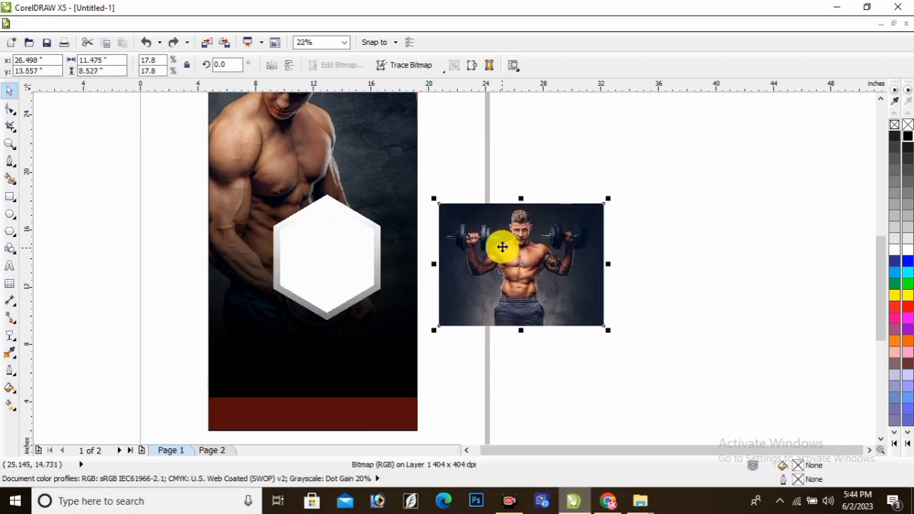
left_click(188, 24)
mouse_move(231, 216)
left_click(327, 216)
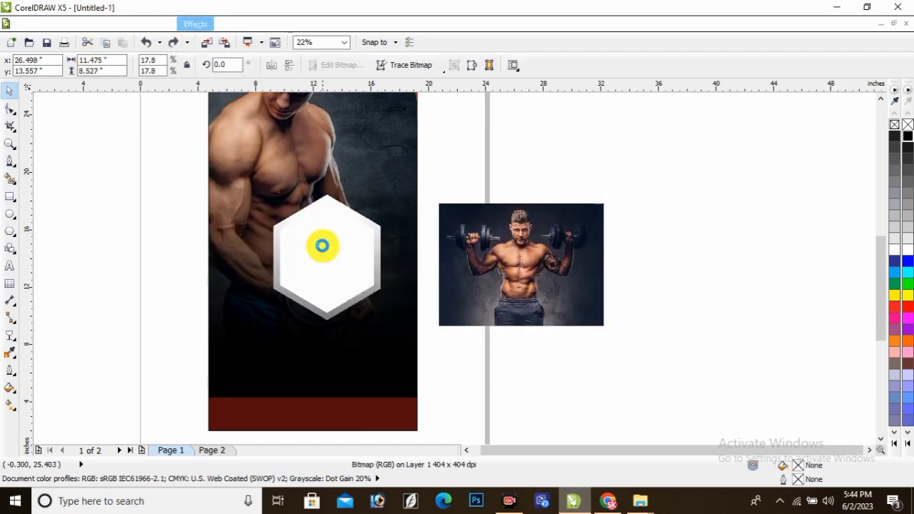
left_click(321, 245)
Edit the PowerClip contents: scale the photo to about 10.52 by 7.82 inches and center the bodybuilder within the hexagon frame.
left_click(321, 261, "ctrl")
left_click_drag(549, 235, 320, 234)
scroll(320, 234, "up", 1)
left_click_drag(489, 154, 474, 168)
left_click_drag(326, 259, 341, 258)
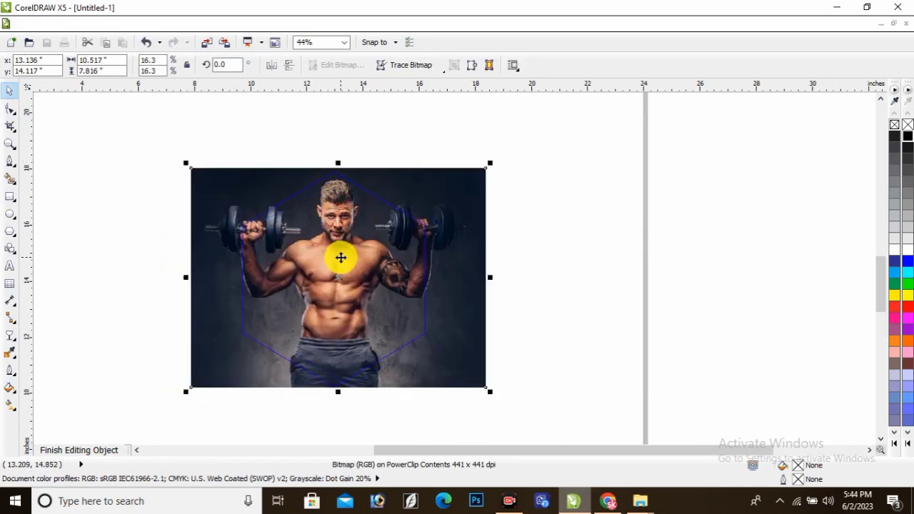
left_click(710, 245, "ctrl")
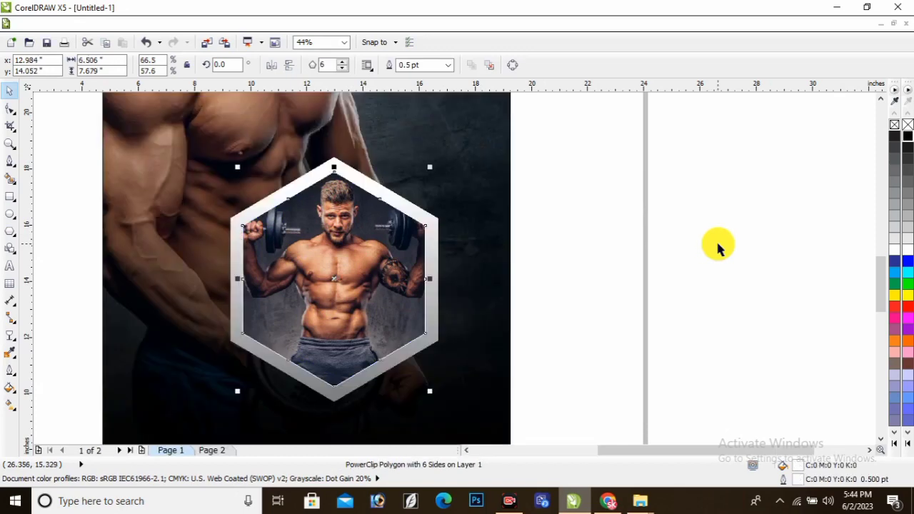
left_click(716, 239)
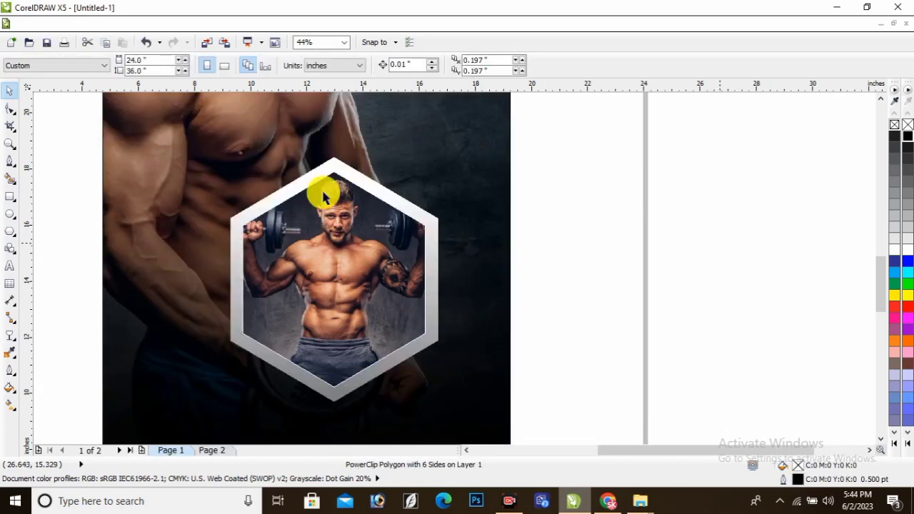
Remove the outline from the photo-filled hexagon.
scroll(361, 231, "down", 1)
left_click(350, 251)
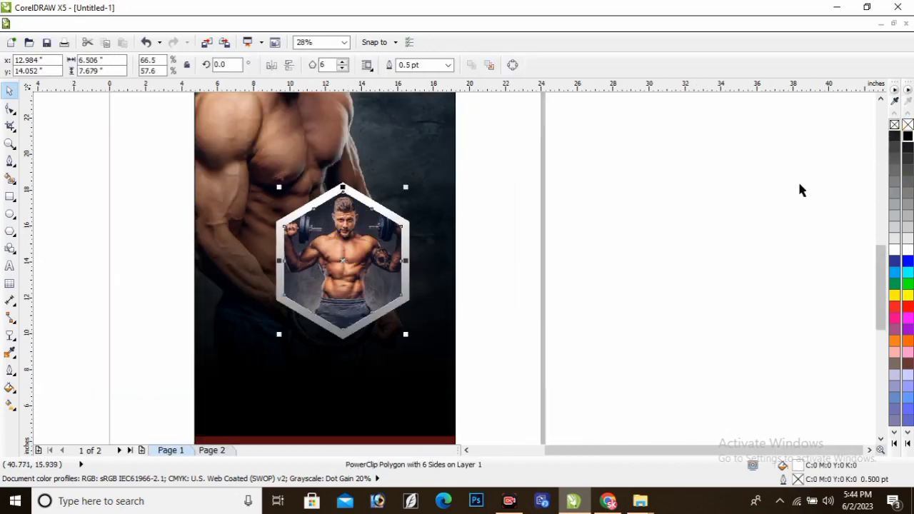
left_click(490, 245)
scroll(453, 250, "down", 4)
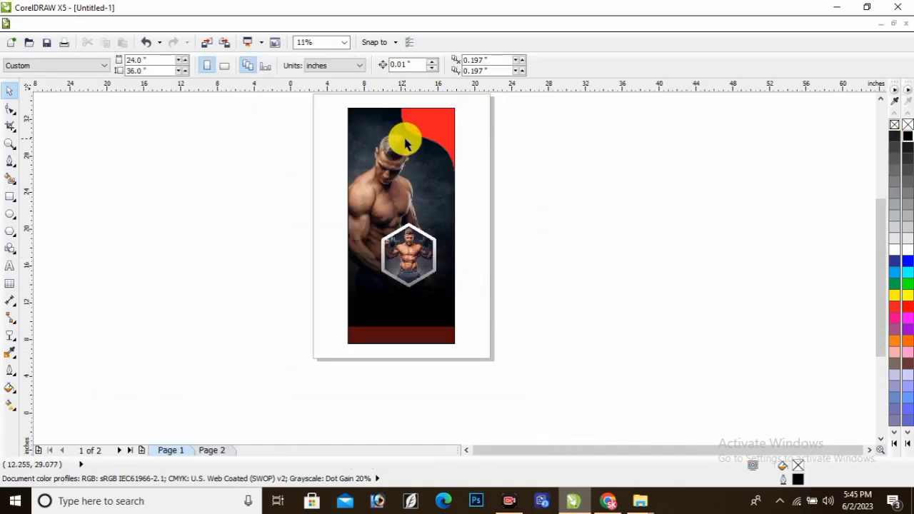
Group the photo hexagon with its gradient border and move the group to about X 12.64, Y 14.77 inches.
scroll(402, 138, "up", 1)
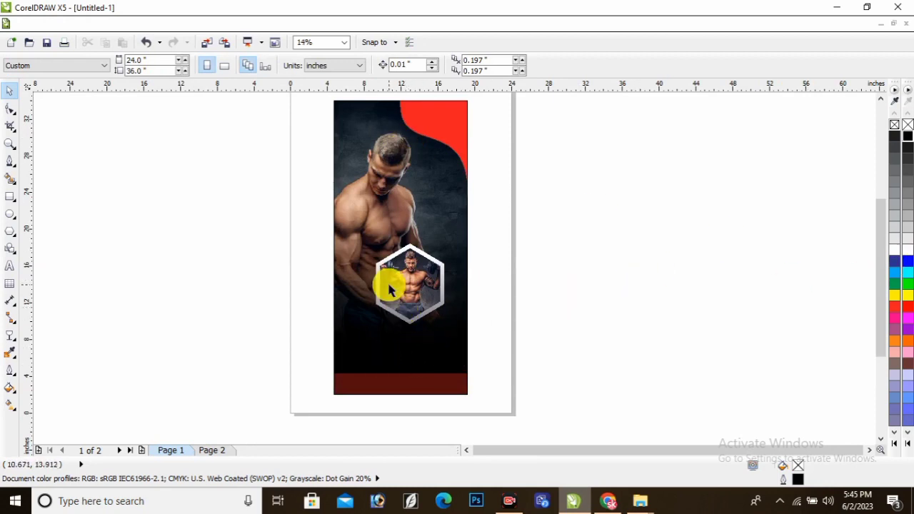
scroll(389, 289, "up", 1)
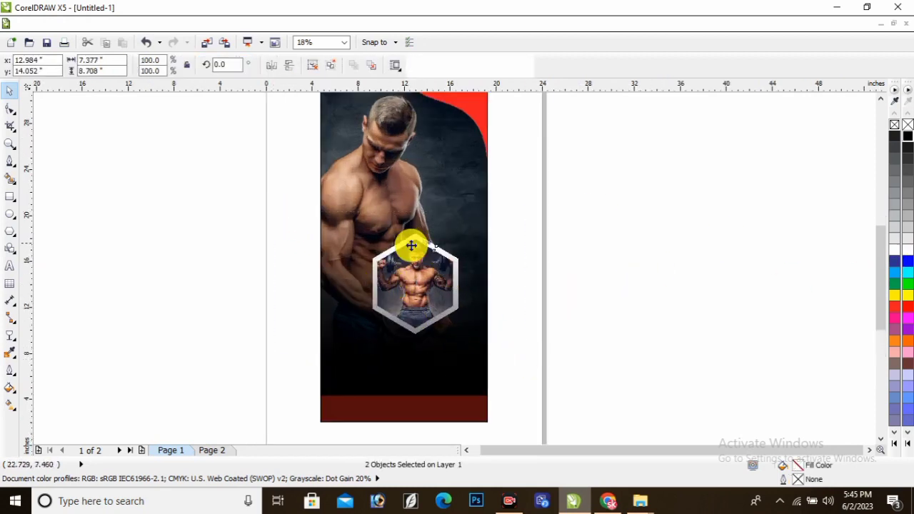
scroll(411, 246, "up", 1)
key("ctrl+g")
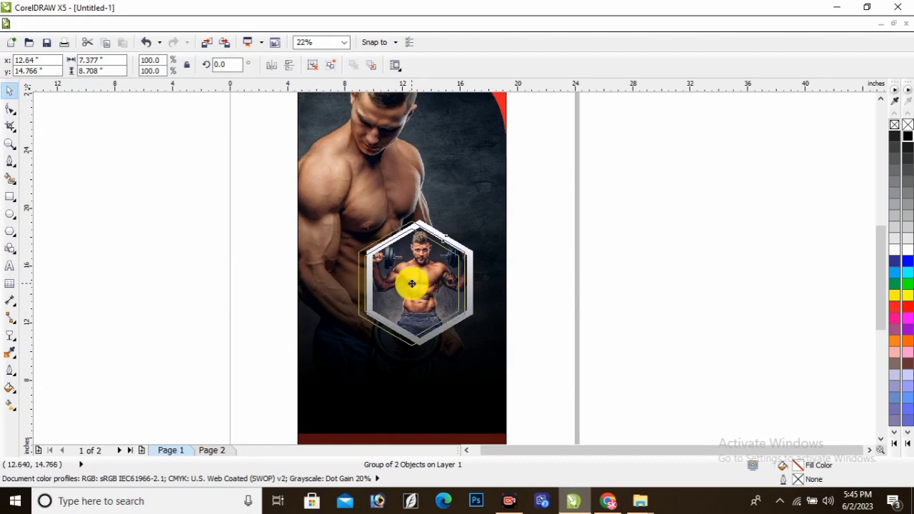
left_click(694, 317)
scroll(359, 308, "down", 3)
scroll(358, 308, "up", 1)
Shift the hexagon group slightly left and down so it sits horizontally centered on the poster.
left_click(381, 300)
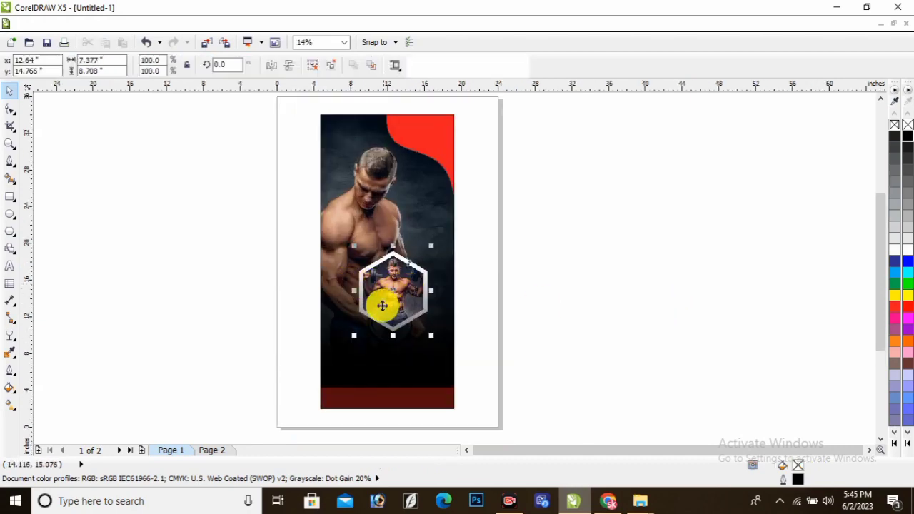
scroll(381, 300, "up", 2)
left_click(648, 322)
scroll(376, 310, "down", 1)
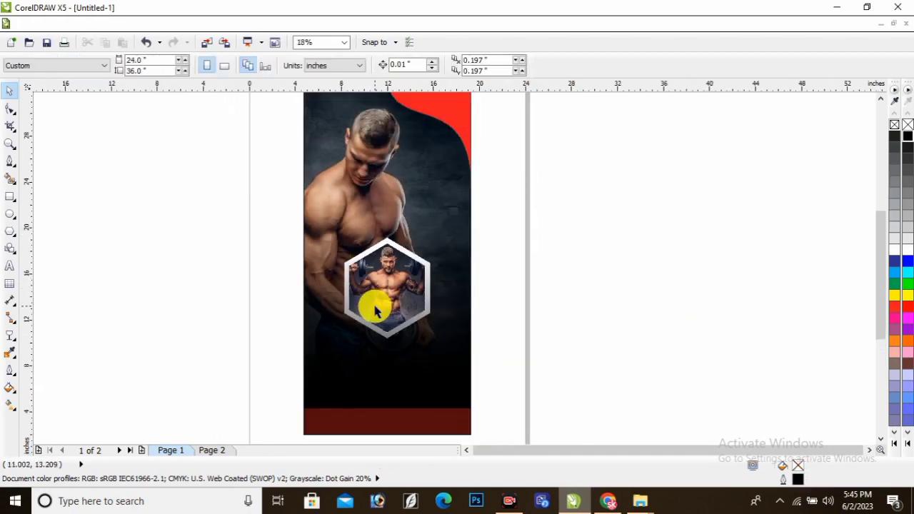
scroll(398, 299, "up", 3)
left_click(397, 301)
left_click_drag(398, 280, 400, 289)
left_click(629, 285)
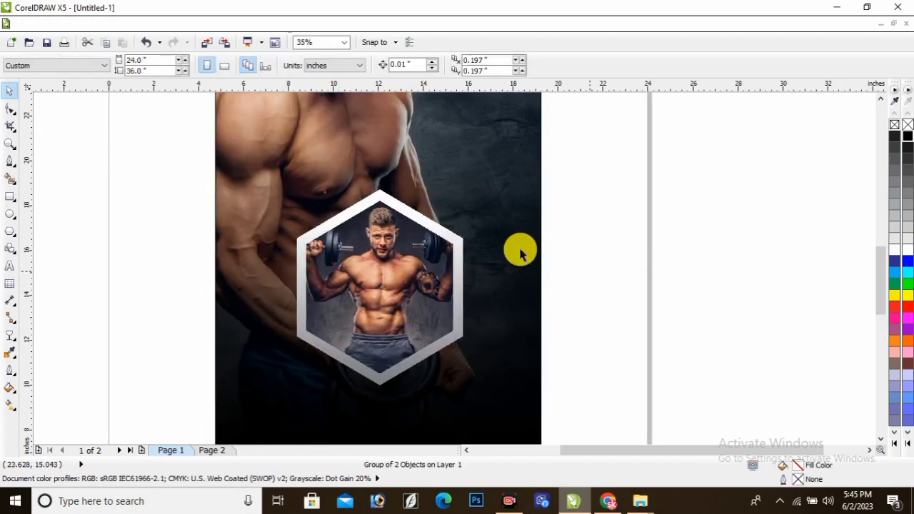
Examine the whole poster layout with the photo-filled hexagon on page 1.
scroll(438, 306, "down", 4)
scroll(477, 148, "up", 1)
scroll(381, 186, "down", 1)
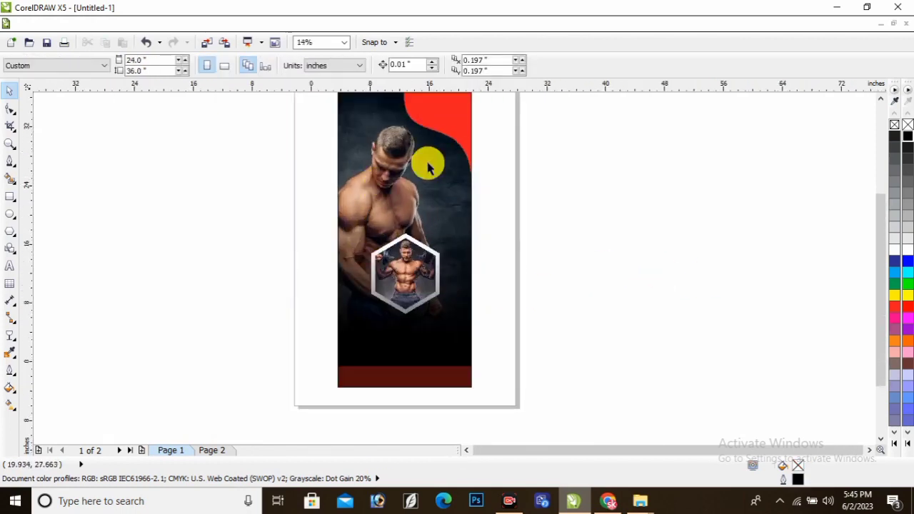
left_click_drag(881, 263, 882, 264)
scroll(419, 169, "up", 1)
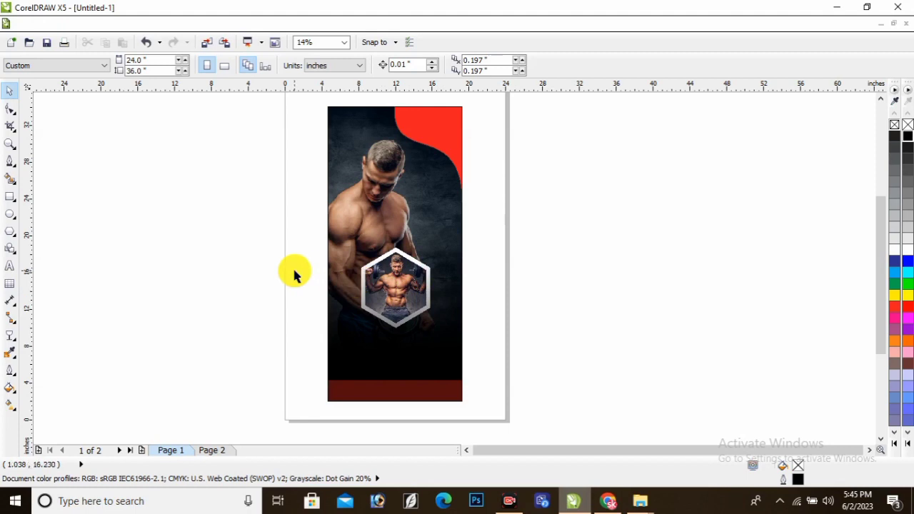
scroll(275, 312, "down", 1)
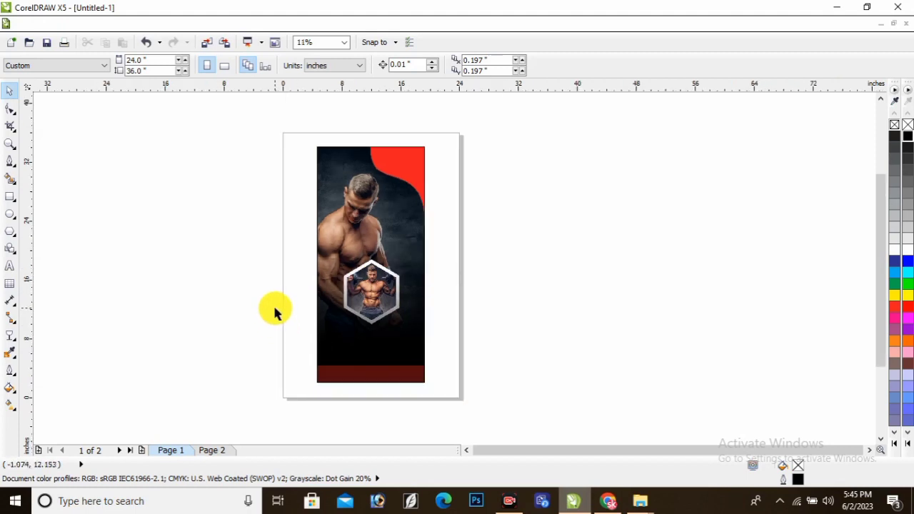
key("Page_Up")
left_click(555, 145)
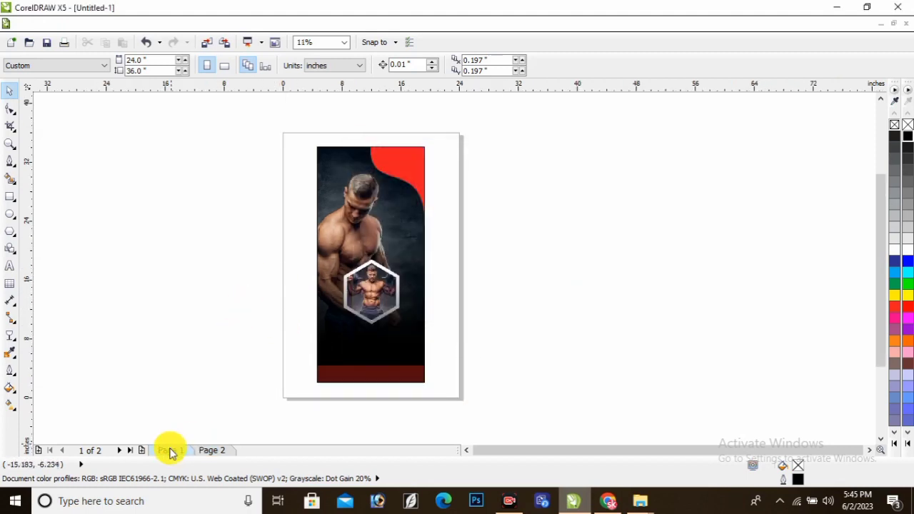
scroll(314, 288, "down", 1)
scroll(228, 425, "up", 1)
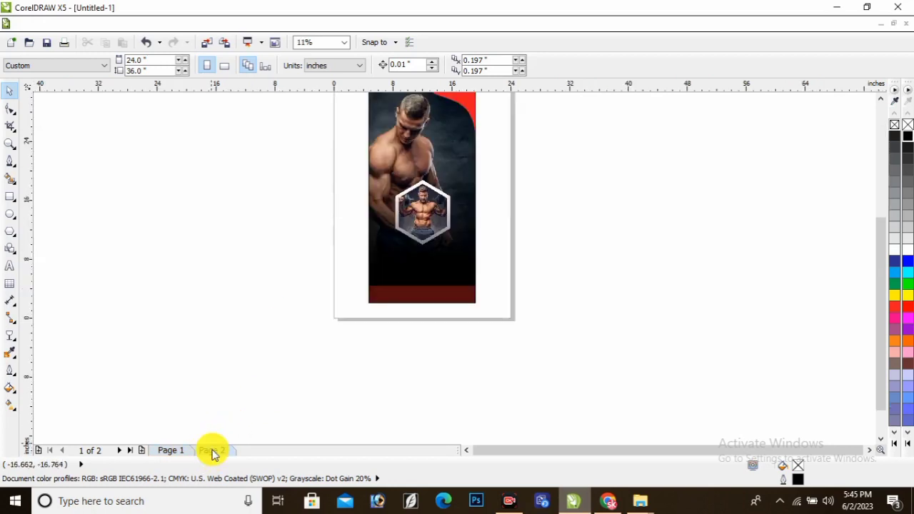
On page 2, group the vertical FITNESS Club title with its adjacent line for copying.
left_click(211, 451)
scroll(540, 207, "down", 1)
scroll(432, 202, "up", 1)
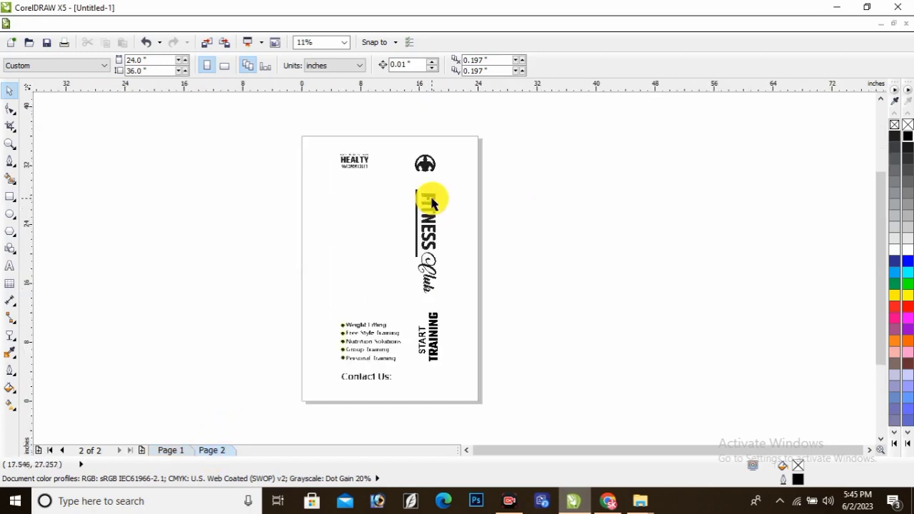
scroll(422, 204, "up", 1)
left_click(437, 217)
left_click_drag(400, 173, 476, 331)
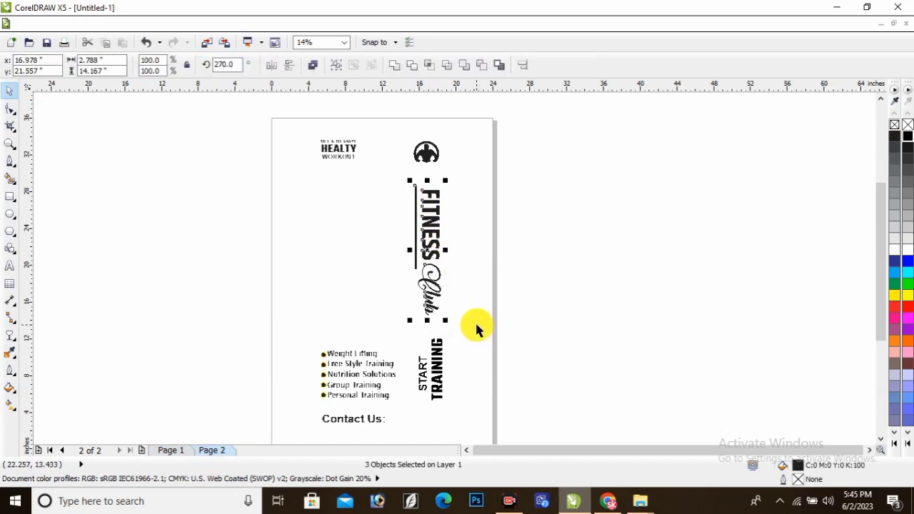
key("ctrl+g")
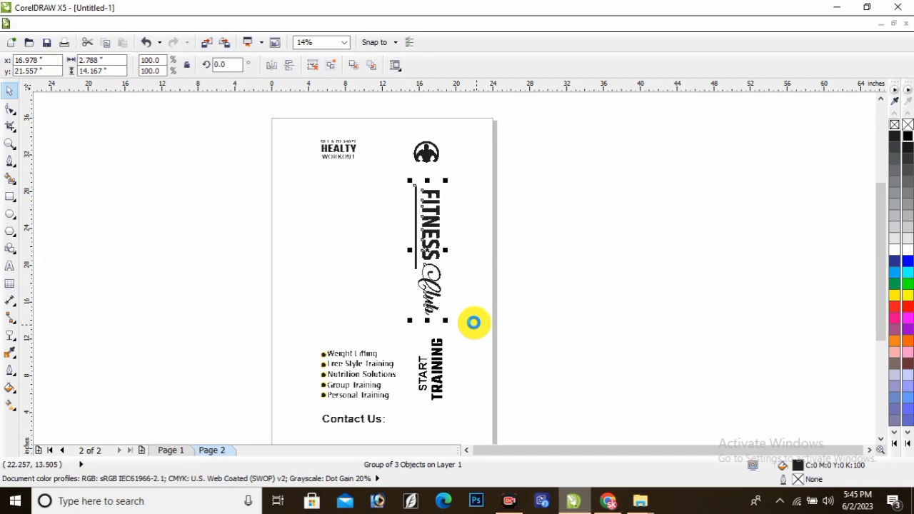
Paste the FITNESS Club group onto the page 1 poster and move it to about X 16.89, Y 21.09 inches.
key("Page_Up")
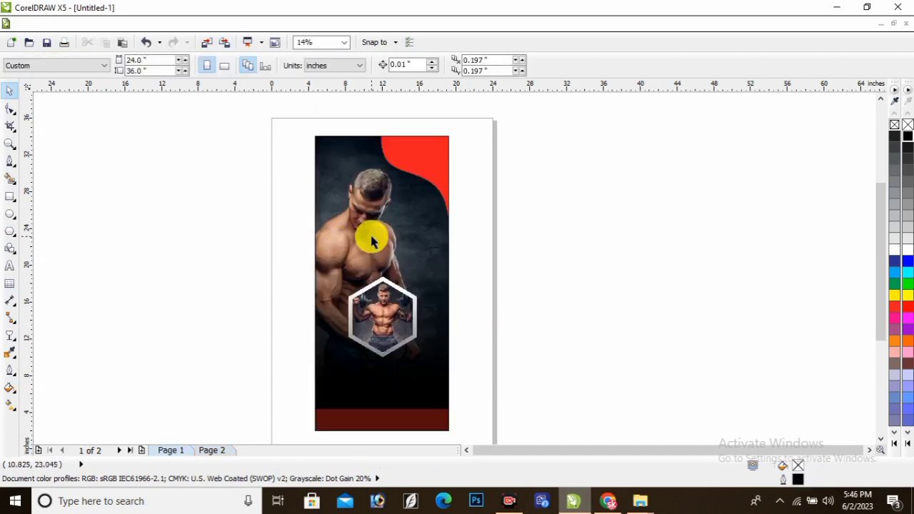
left_click(517, 274)
key("ctrl+v")
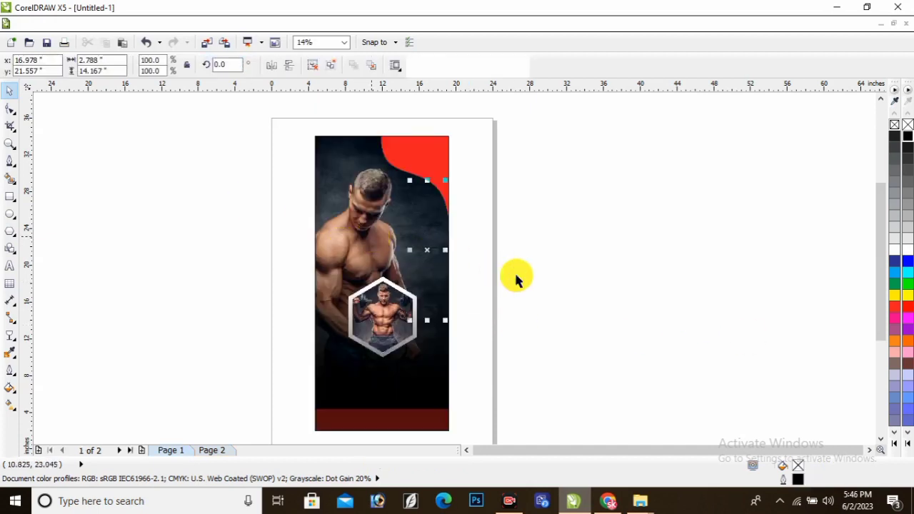
left_click(600, 245)
scroll(432, 235, "up", 2)
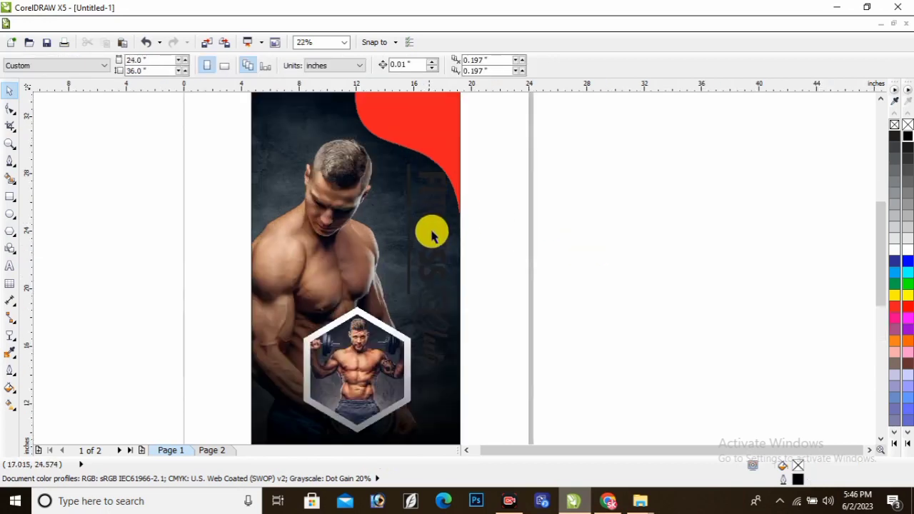
left_click(432, 213)
left_click_drag(438, 204, 437, 210)
left_click(699, 273)
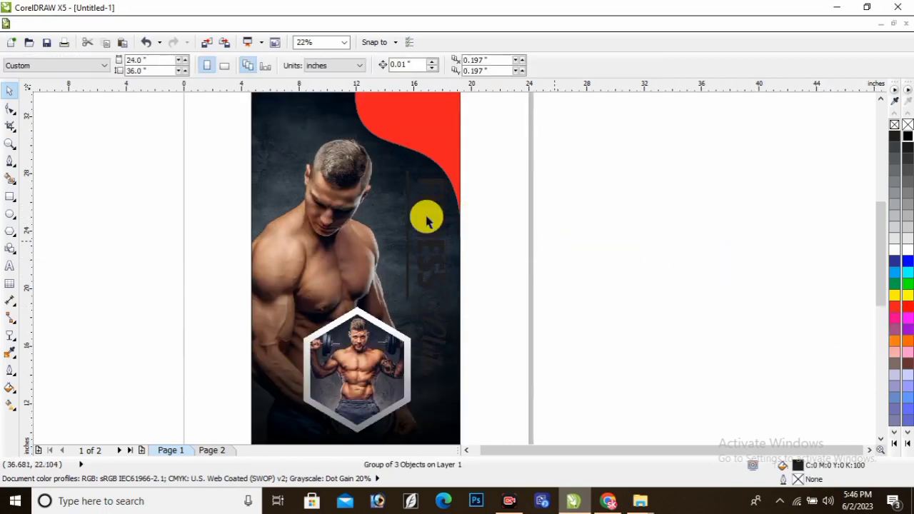
Ungroup the pasted title and fill the word FITNESS with yellow.
left_click(427, 212)
key("ctrl+u")
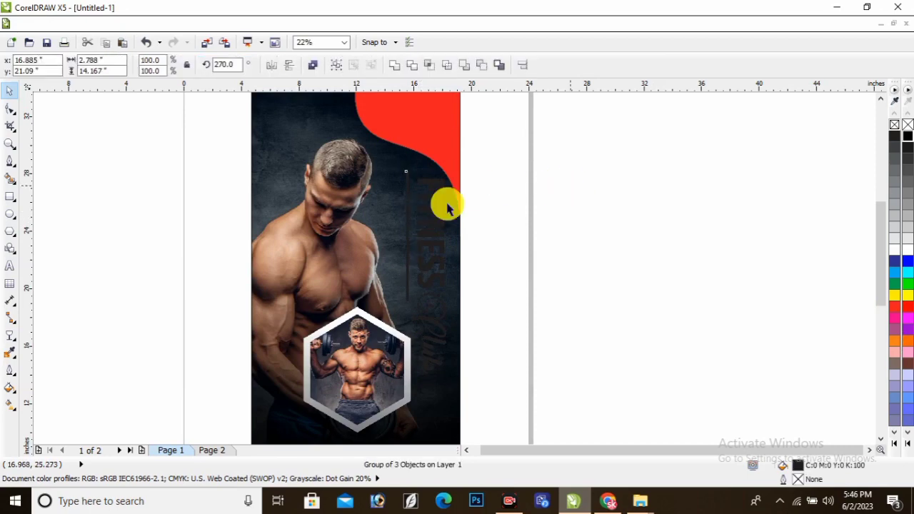
key("Escape")
left_click(429, 201)
left_click(907, 296)
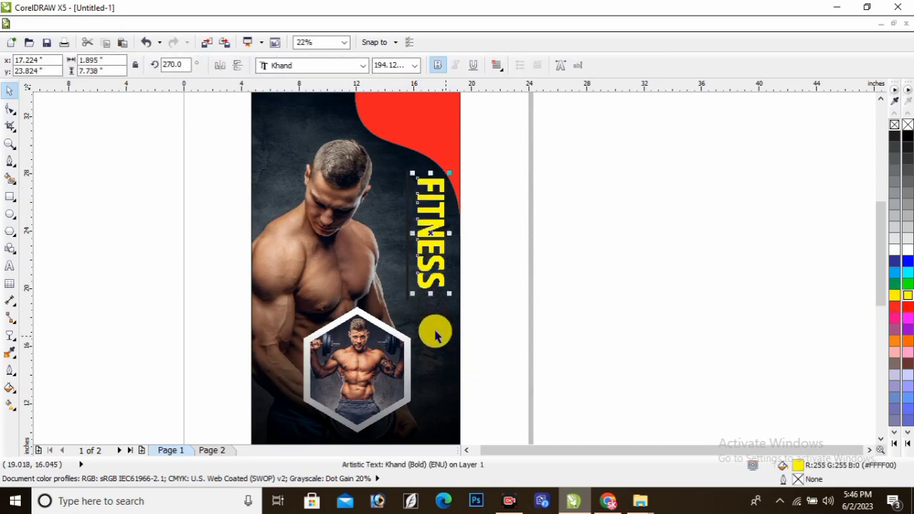
Fill the word Club with white and the vertical line beside FITNESS with red.
left_click(436, 327)
left_click(908, 249)
left_click(407, 254)
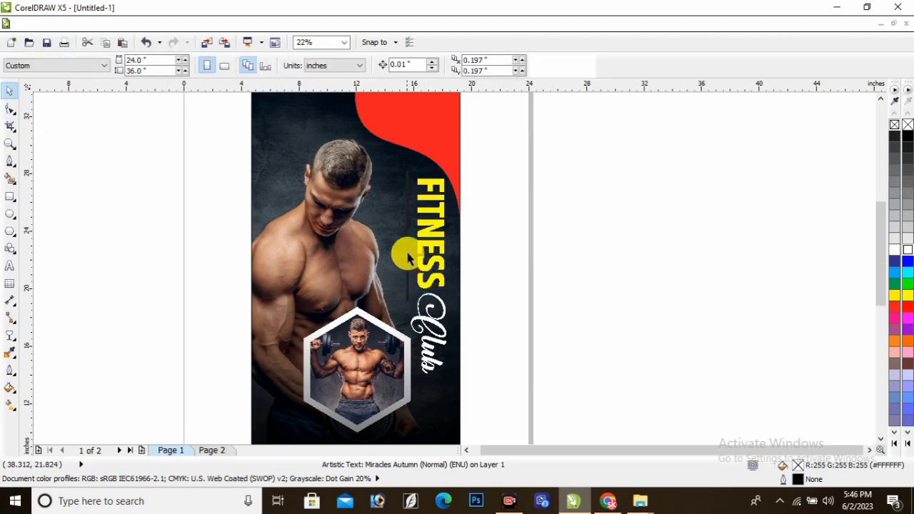
left_click(908, 308)
left_click(612, 261)
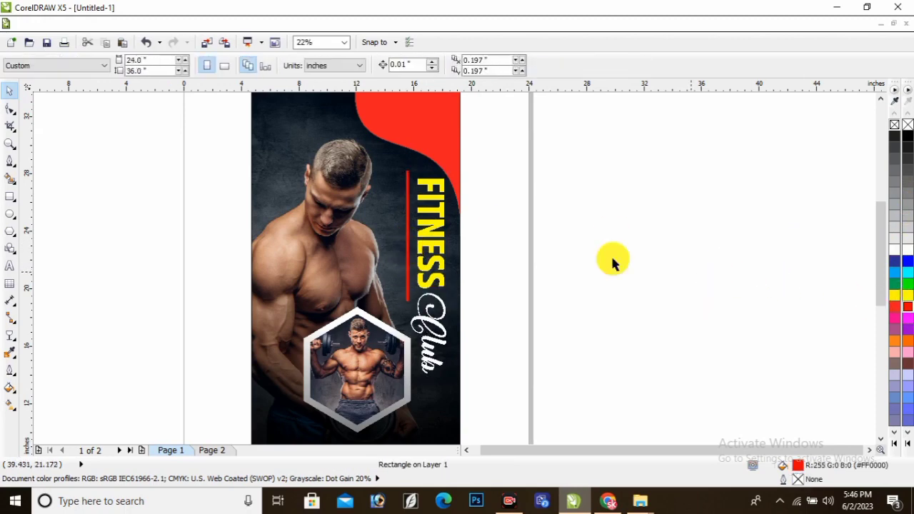
Recolor the poster's curved upper corner shape to pure red (#FF0000).
left_click(437, 130)
left_click(908, 310)
left_click(688, 261)
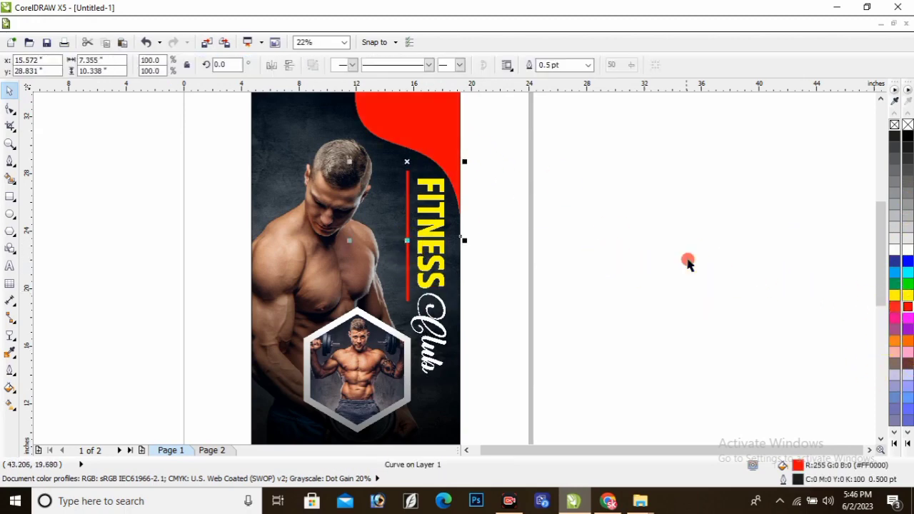
scroll(532, 245, "down", 1)
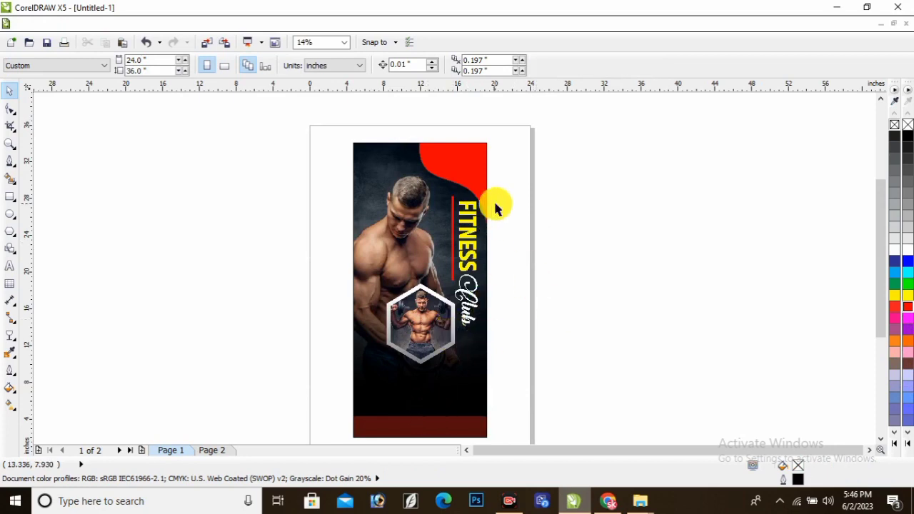
Copy the GET IN TO SHAPE HEALTY WORKOUT group from page 2 and paste it onto the page 1 poster.
scroll(461, 268, "up", 1)
scroll(438, 160, "down", 1)
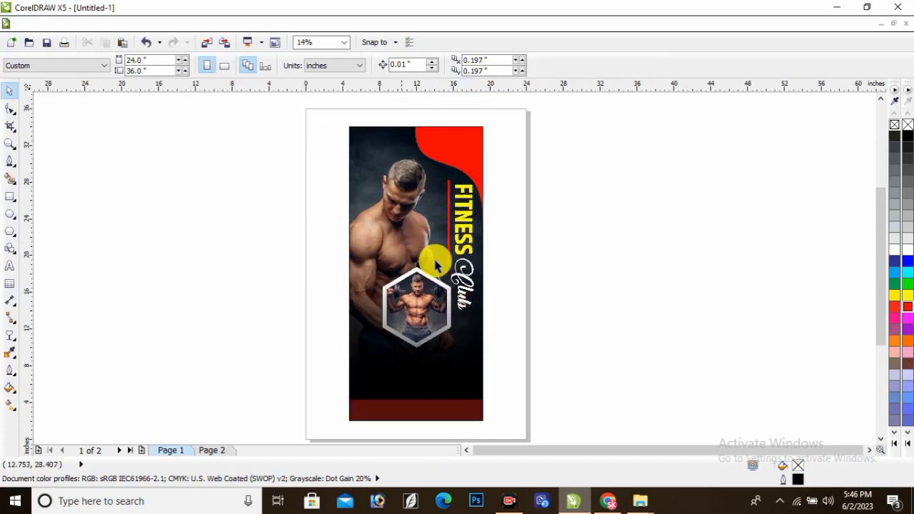
left_click(214, 451)
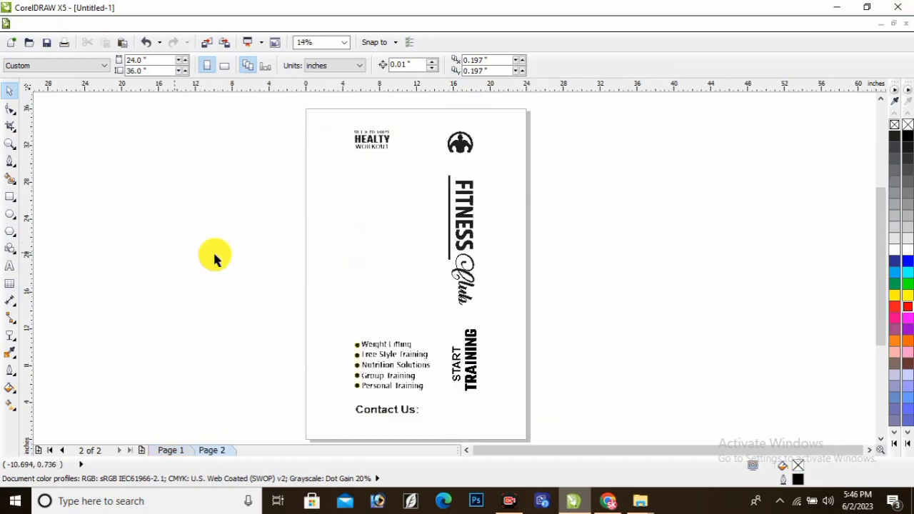
left_click_drag(317, 114, 415, 178)
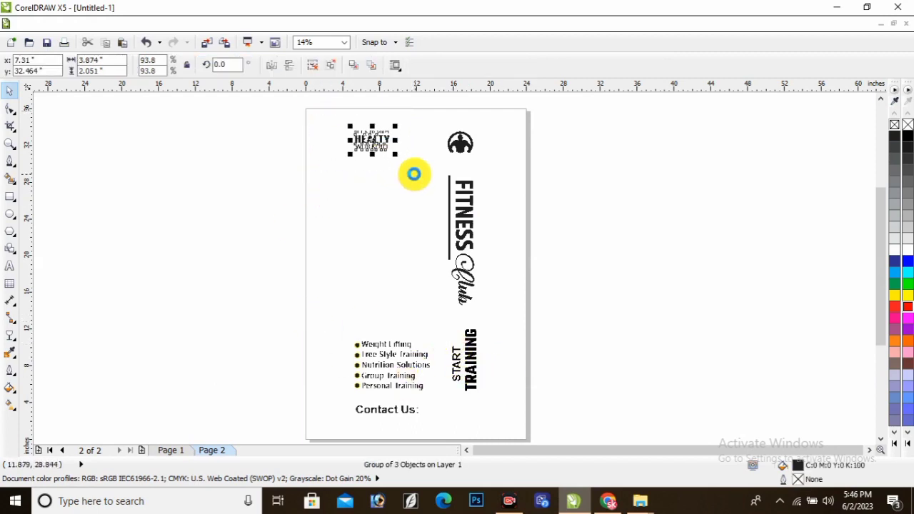
key("Page_Up")
left_click(378, 133)
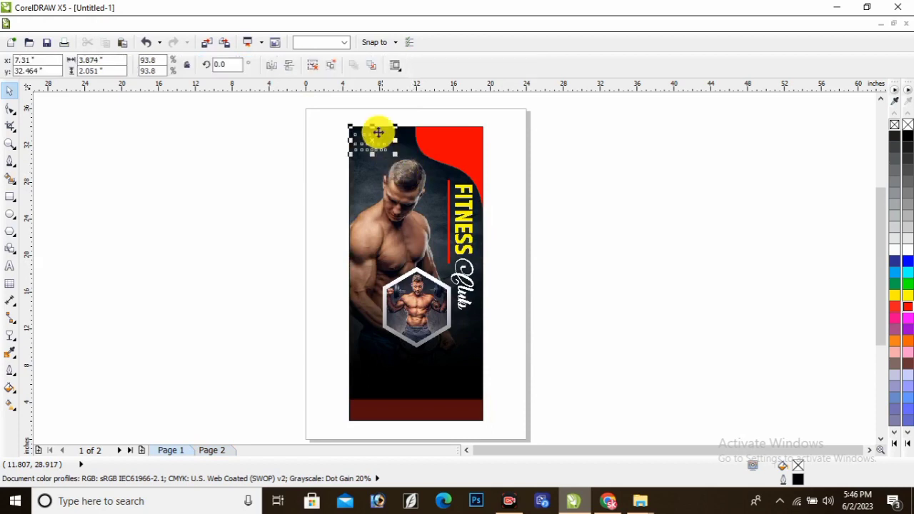
Ungroup the pasted heading and fill the line GET IN TO SHAPE with white.
scroll(375, 129, "up", 3)
scroll(345, 148, "up", 4)
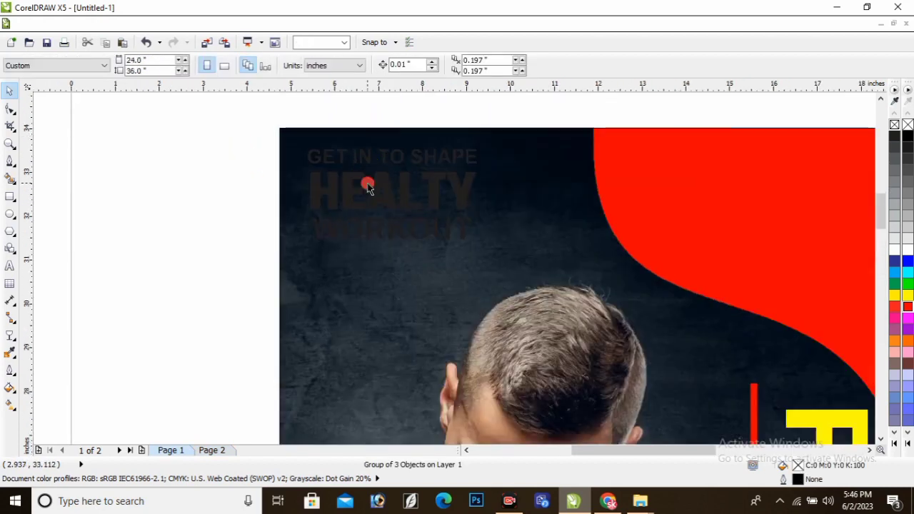
key("ctrl+u")
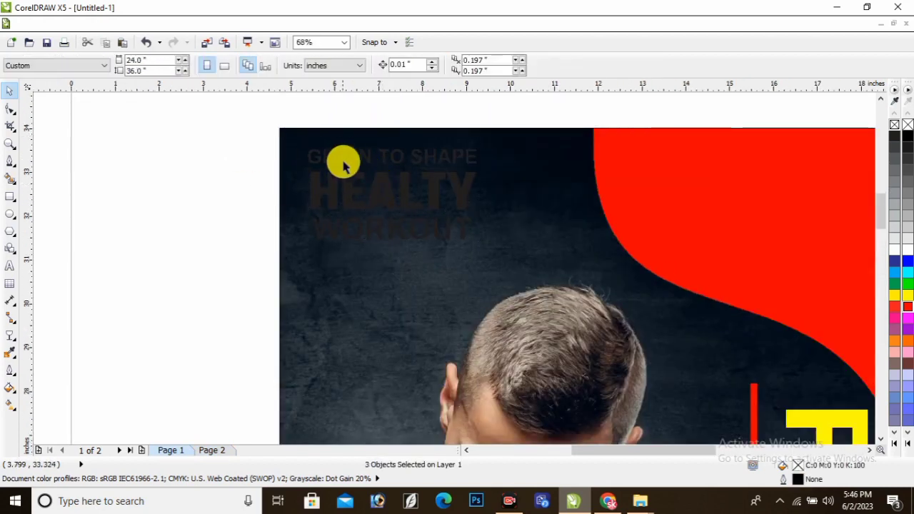
left_click(339, 157)
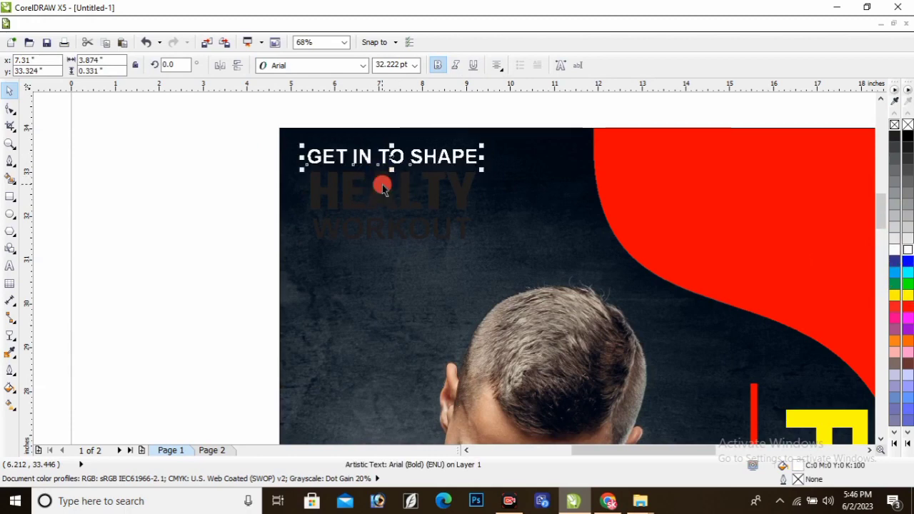
Fill the word HEALTY with yellow and the word WORKOUT with orange (#FF6600).
left_click(383, 185)
left_click(908, 295)
left_click(371, 228)
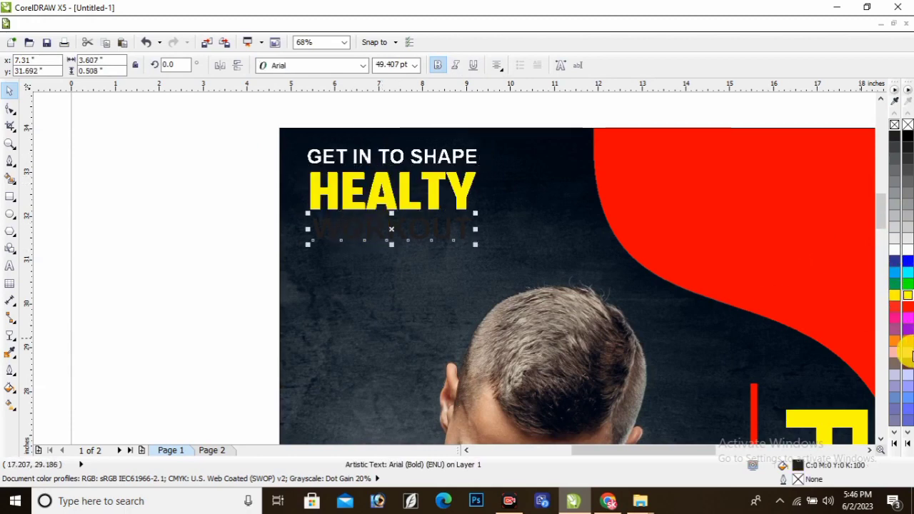
left_click(908, 343)
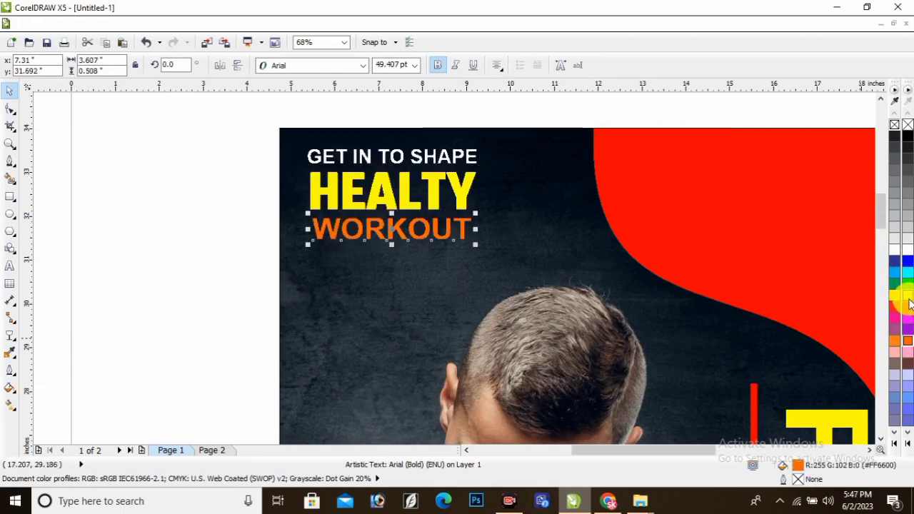
left_click(255, 194)
Enlarge the three heading lines together to about 4.18 by 2.21 inches, centered near X 7.43, Y 32.46 inches.
scroll(255, 193, "down", 3)
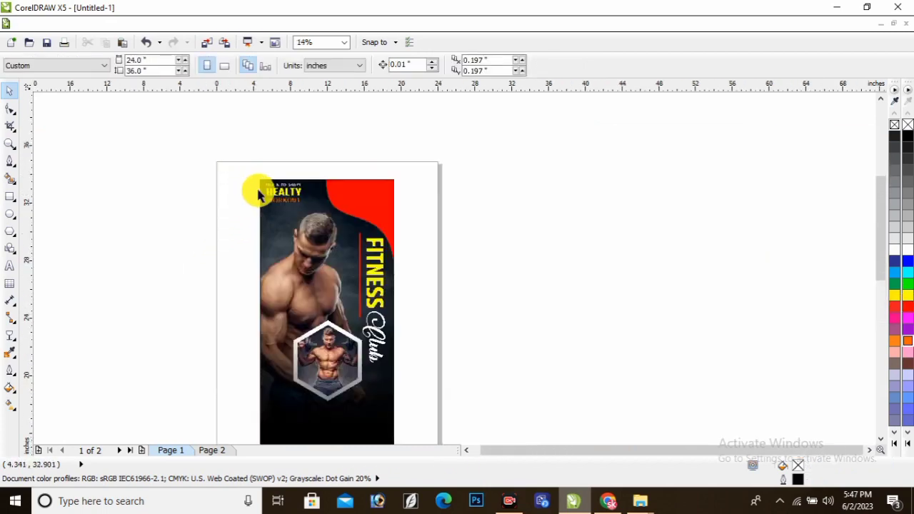
scroll(250, 179, "up", 3)
left_click_drag(235, 146, 475, 263)
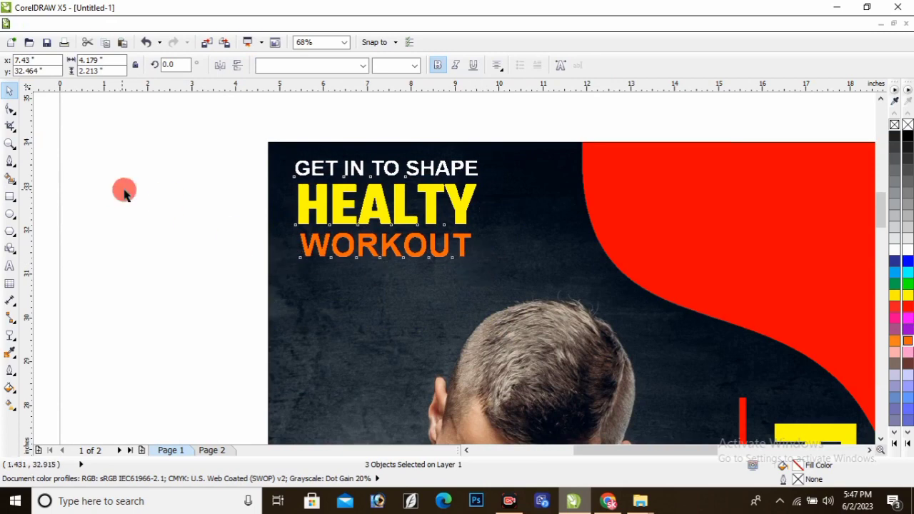
left_click(197, 194)
Copy the circular bodybuilder logo from page 2 and paste it onto the red corner of the page 1 poster.
scroll(196, 194, "down", 3)
mouse_move(882, 218)
left_mouse_down()
mouse_move(880, 260)
mouse_move(883, 229)
left_mouse_up()
key("Page_Down")
left_click_drag(312, 112, 424, 218)
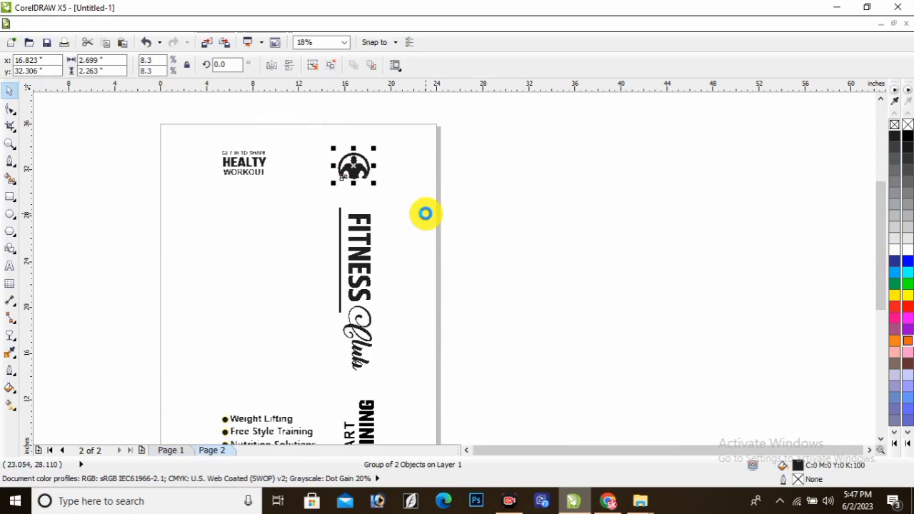
key("Page_Up")
left_click(350, 166)
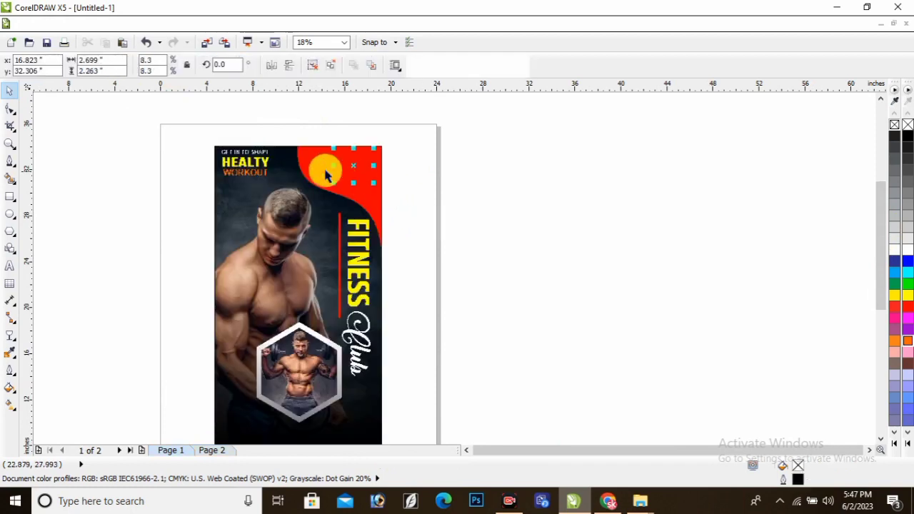
Fill the pasted logo with white and move it to about X 16.42, Y 32.05 inches.
scroll(310, 169, "up", 2)
scroll(381, 194, "up", 1)
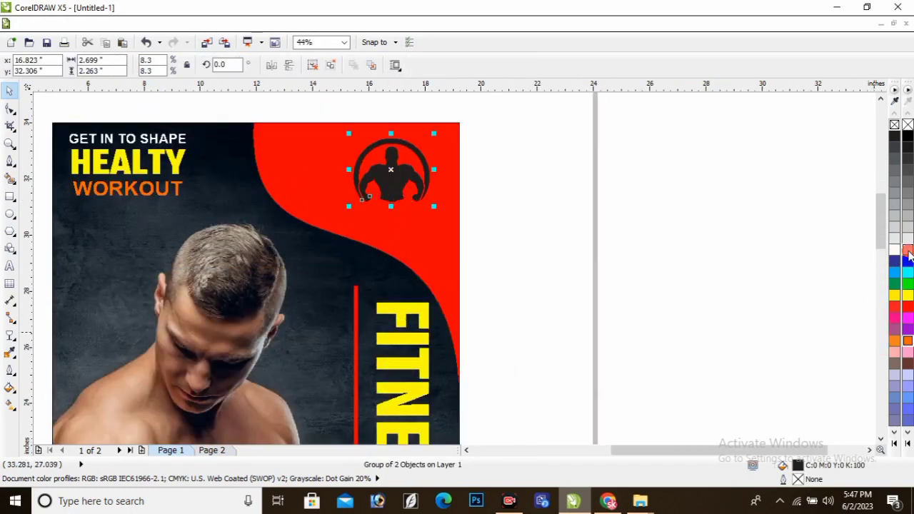
left_click(909, 252)
left_click_drag(393, 177, 382, 187)
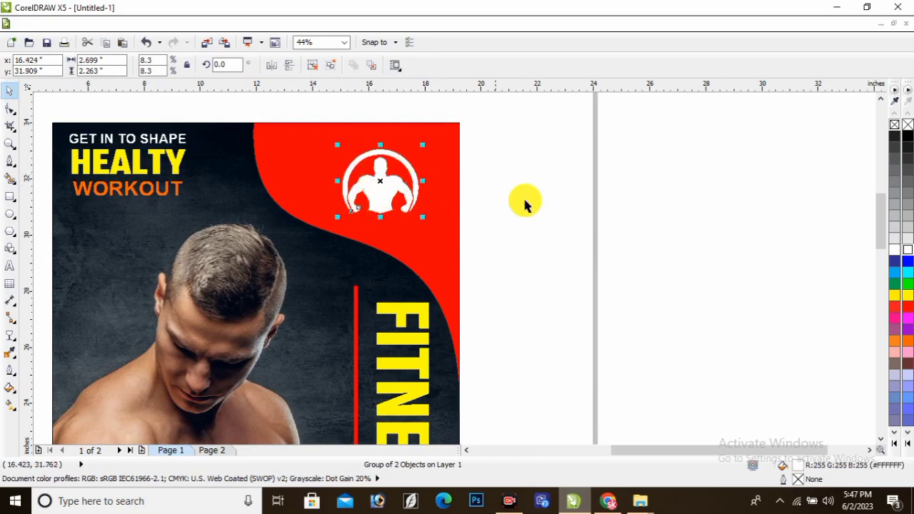
key("Up")
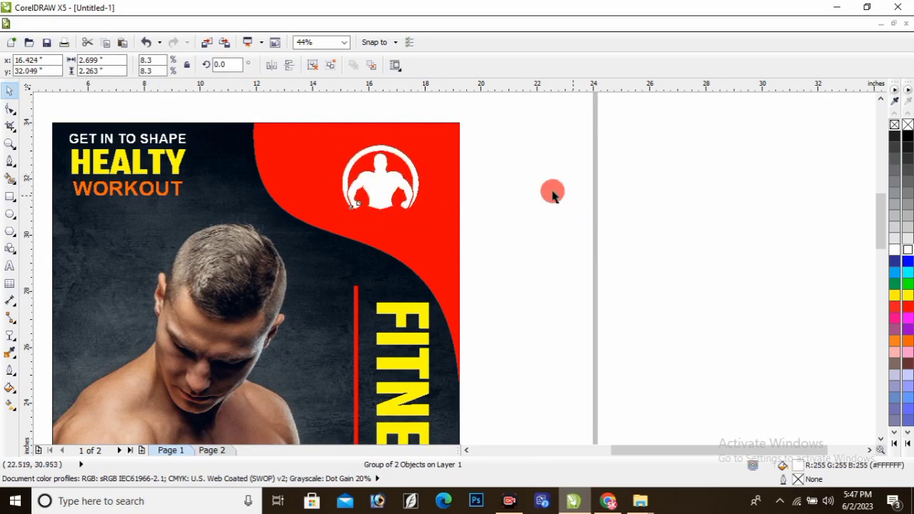
left_click(552, 194)
Group the bulleted services list on page 2, copy it and paste it onto the page 1 poster.
scroll(474, 186, "down", 3)
scroll(883, 265, "down", 2)
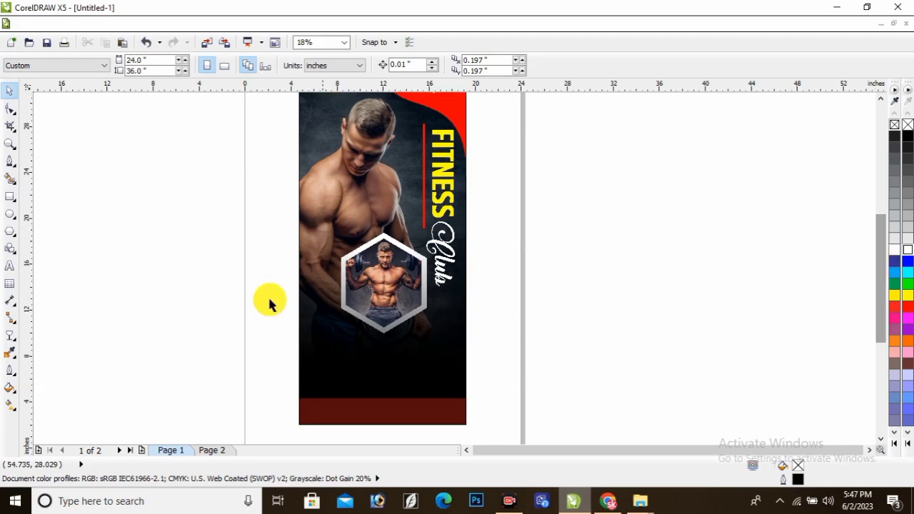
scroll(269, 303, "down", 1)
scroll(322, 361, "up", 1)
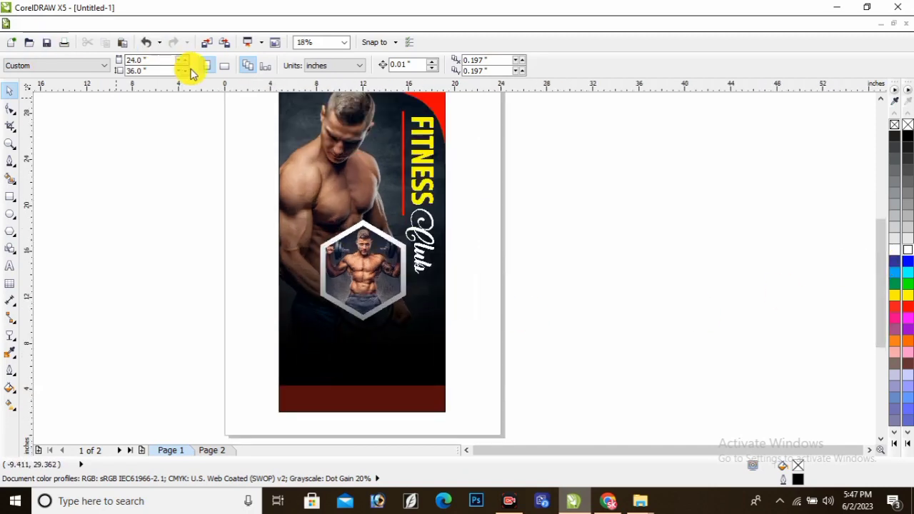
key("Page_Down")
left_click_drag(182, 271, 390, 385)
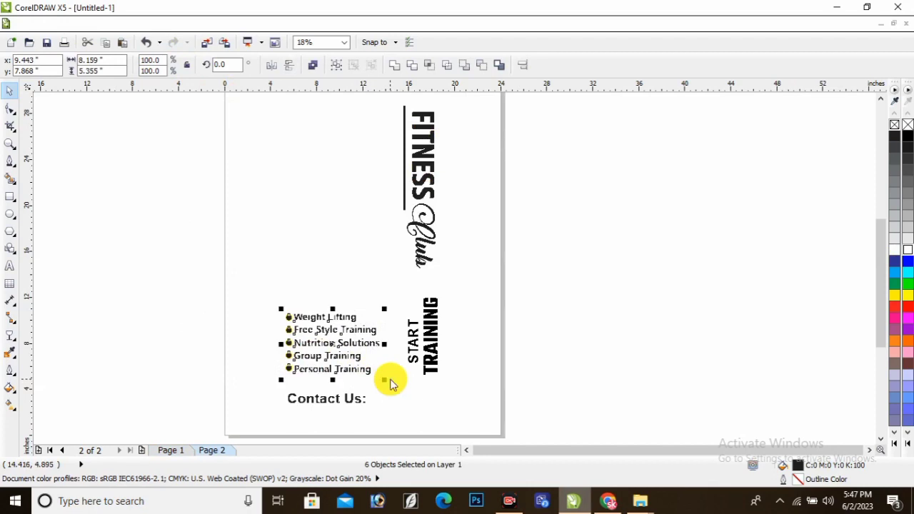
key("ctrl+g")
key("Page_Up")
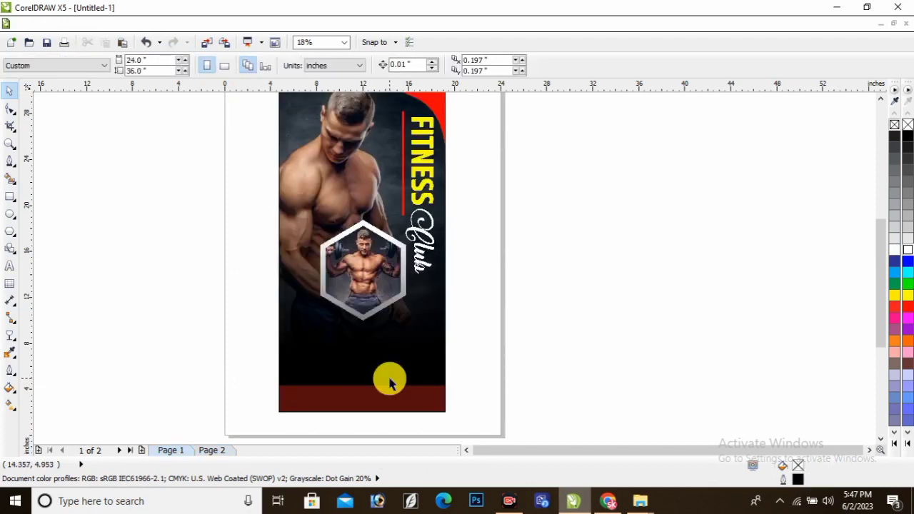
key("ctrl+v")
Shrink the pasted services list to about 7.41 by 4.86 inches and move it to about X 9.12, Y 7.52 inches.
scroll(292, 388, "up", 3)
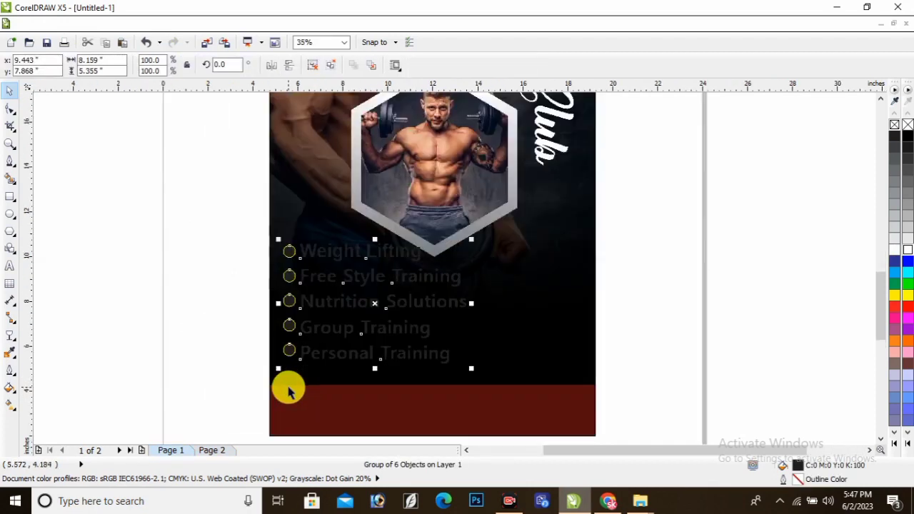
left_click_drag(473, 370, 465, 364)
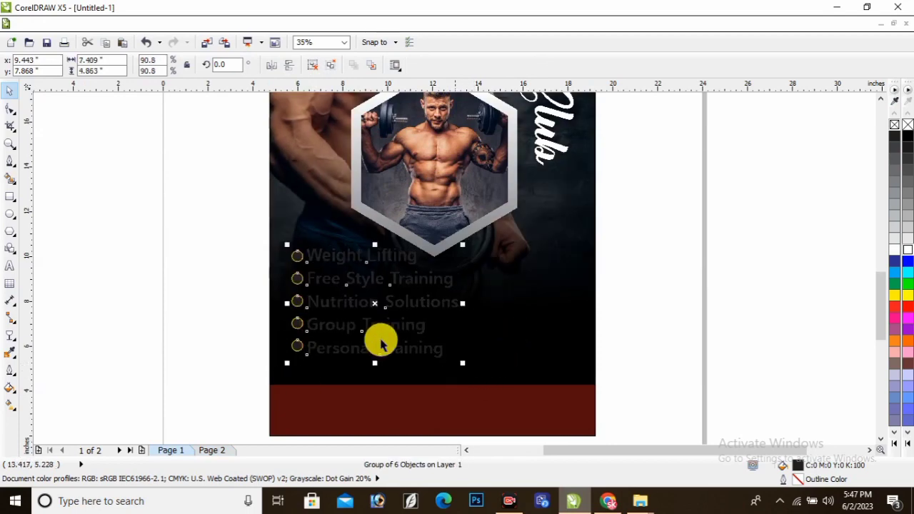
left_click_drag(298, 281, 285, 290)
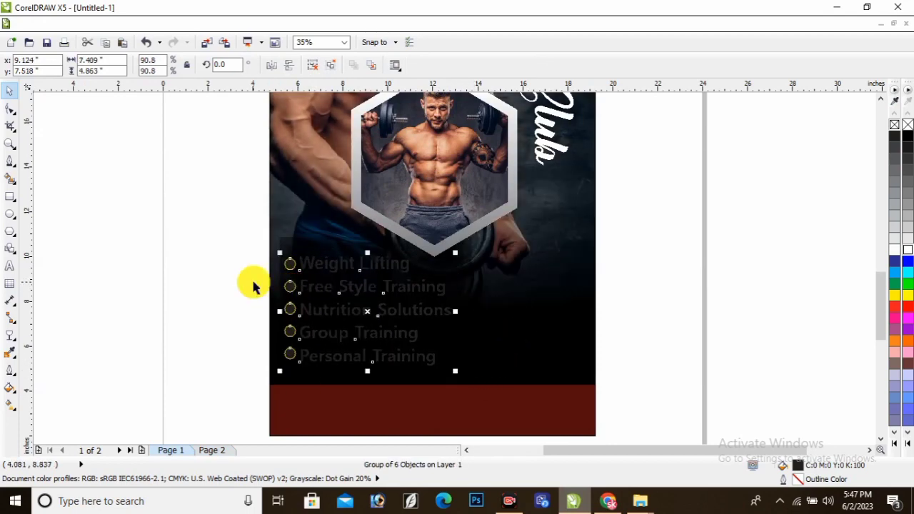
Ungroup the services list, filling its bullet circles with yellow and its text with white.
left_click(221, 254)
left_click_drag(235, 241, 300, 369)
left_click(901, 300)
left_click(353, 269)
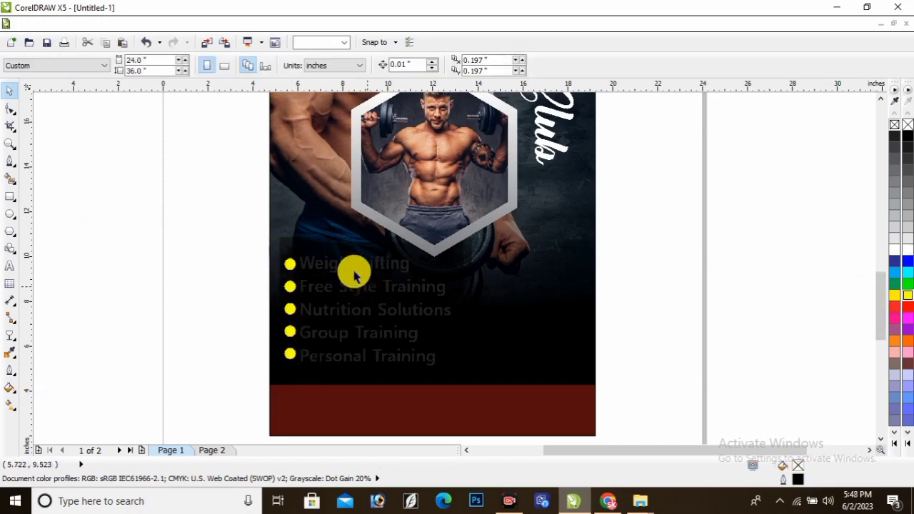
left_click(907, 251)
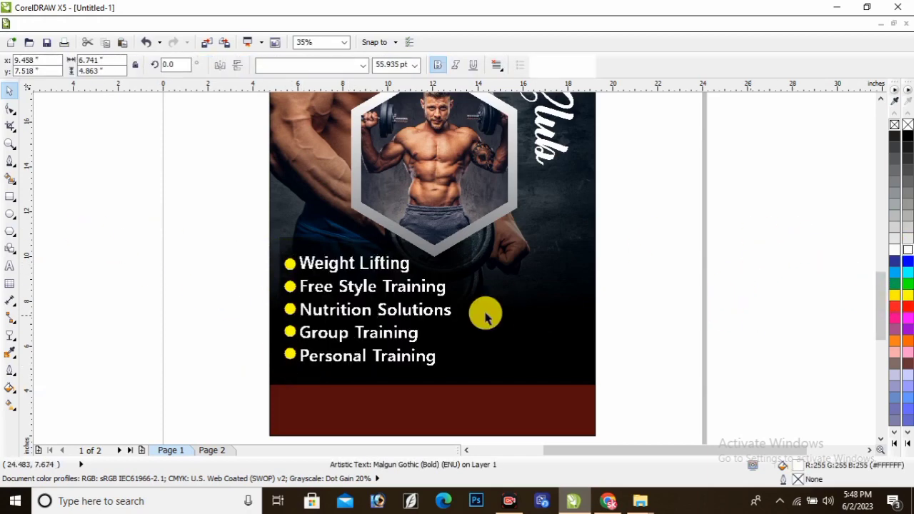
Regroup the services list and shift it slightly down and left, closer to the poster's dark red footer band.
left_click_drag(237, 238, 470, 378)
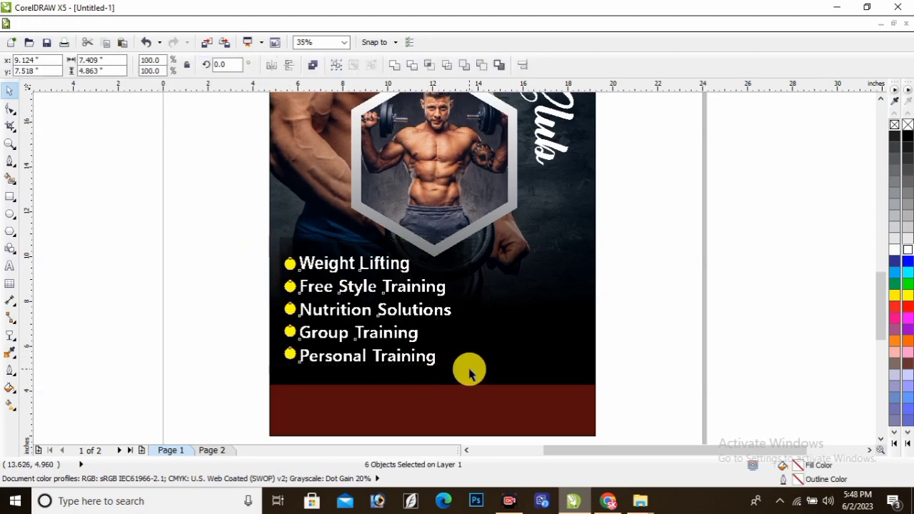
key("ctrl+g")
key("Down")
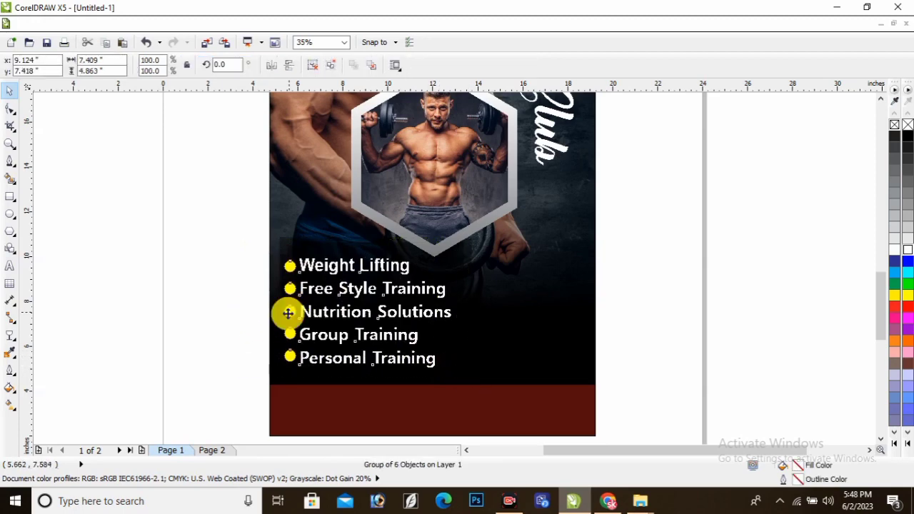
left_click_drag(288, 313, 282, 322)
left_click(236, 240)
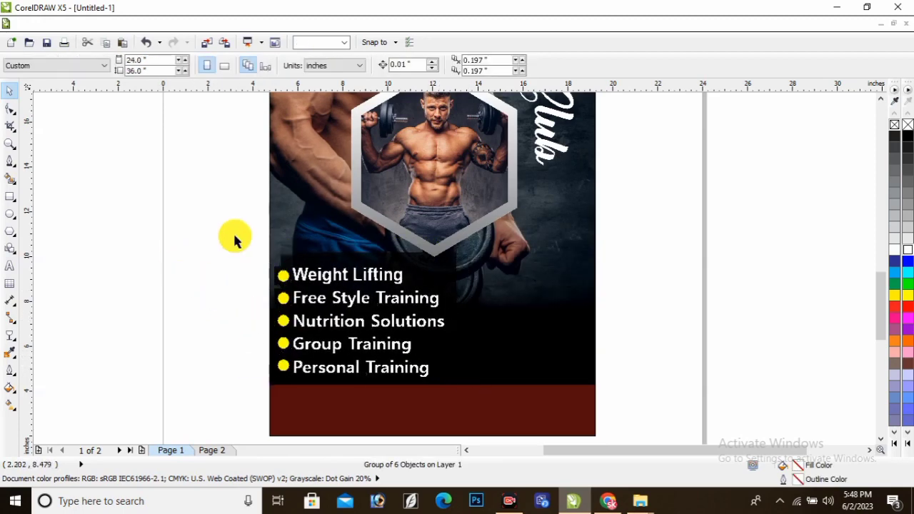
scroll(236, 241, "down", 2)
scroll(265, 281, "down", 1)
scroll(402, 332, "down", 2)
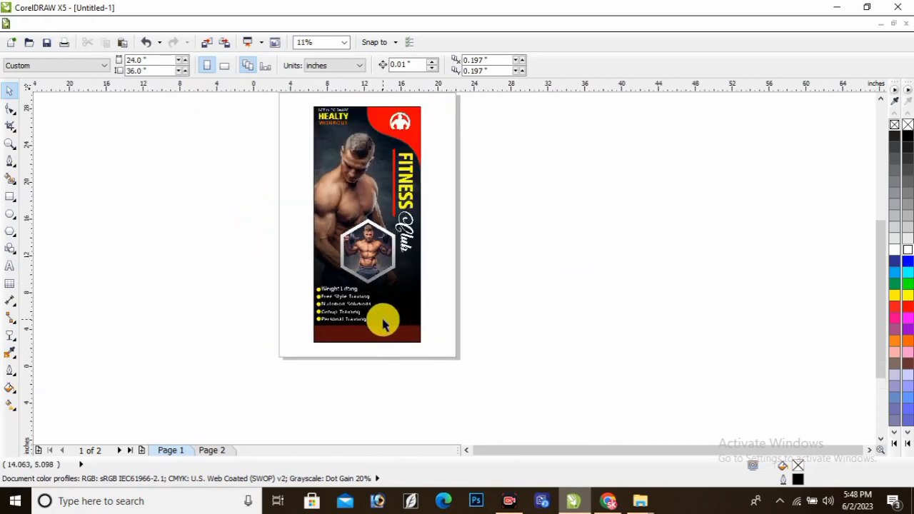
scroll(384, 325, "up", 1)
scroll(380, 350, "down", 2)
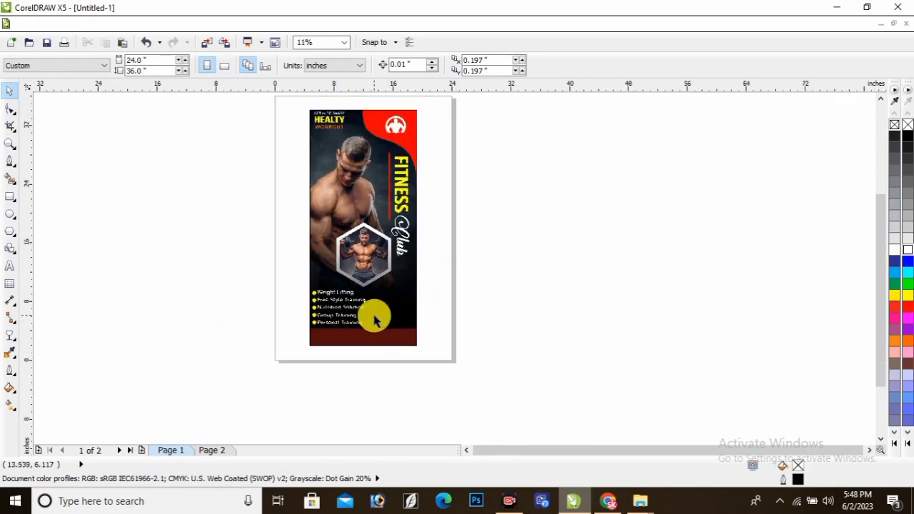
Group the vertical START TRAINING text on page 2, copy it and paste it onto the page 1 poster.
scroll(373, 316, "up", 1)
scroll(368, 357, "up", 2)
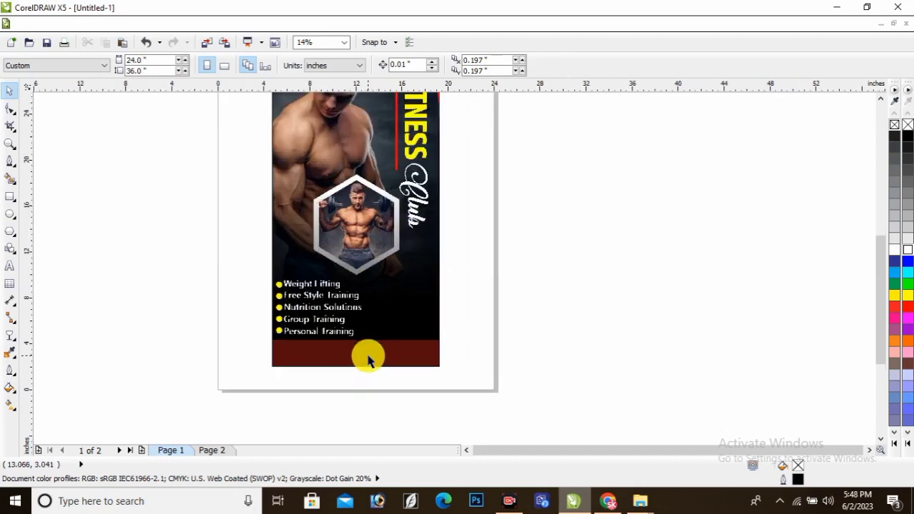
key("Page_Down")
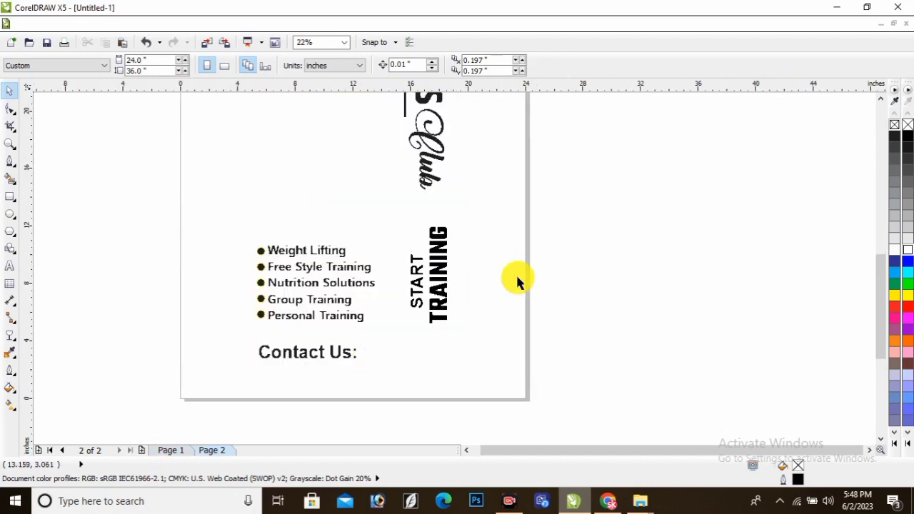
left_click_drag(401, 215, 493, 353)
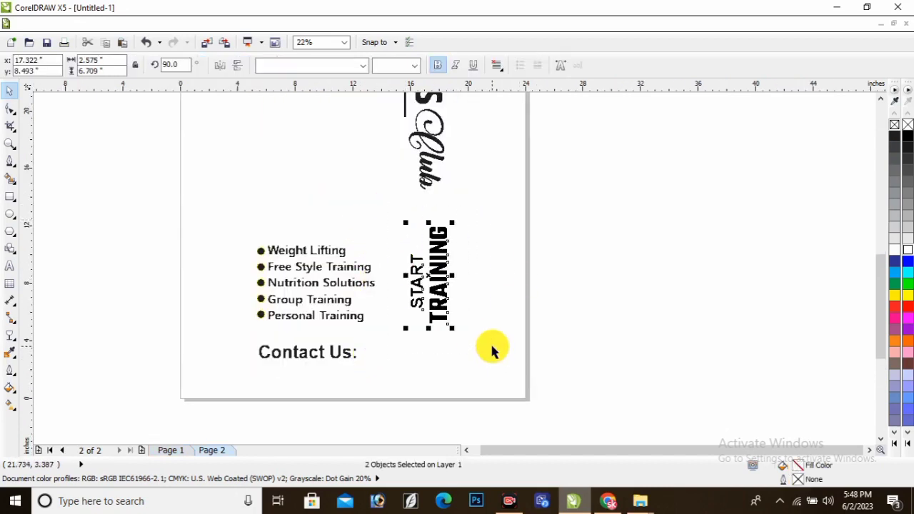
key("ctrl+g")
key("ctrl+c")
key("Page_Up")
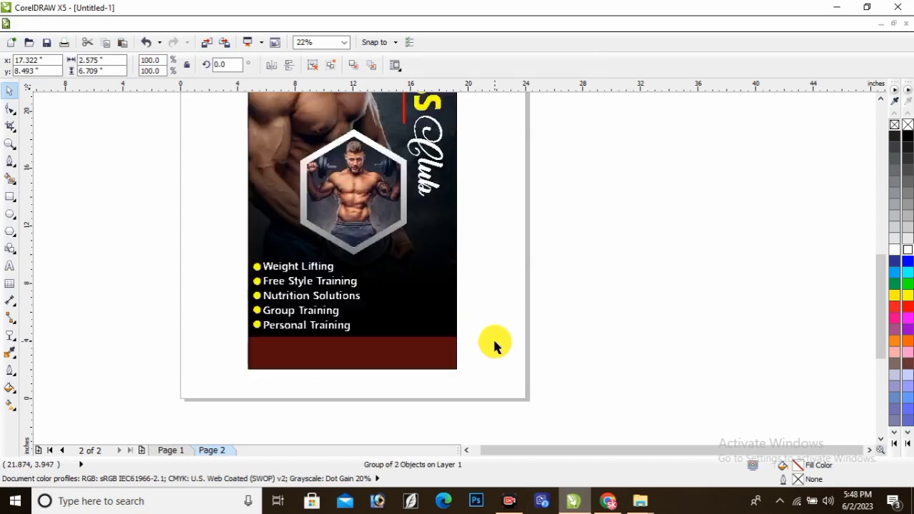
key("ctrl+v")
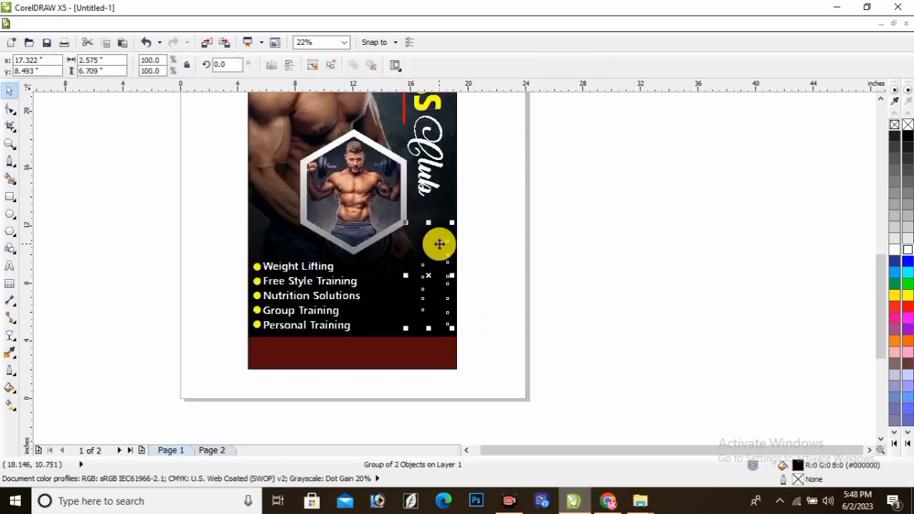
Move the START TRAINING text group off the poster into the blank area beside the page.
left_click_drag(436, 243, 621, 257)
left_click_drag(679, 289, 684, 300)
left_click(686, 302)
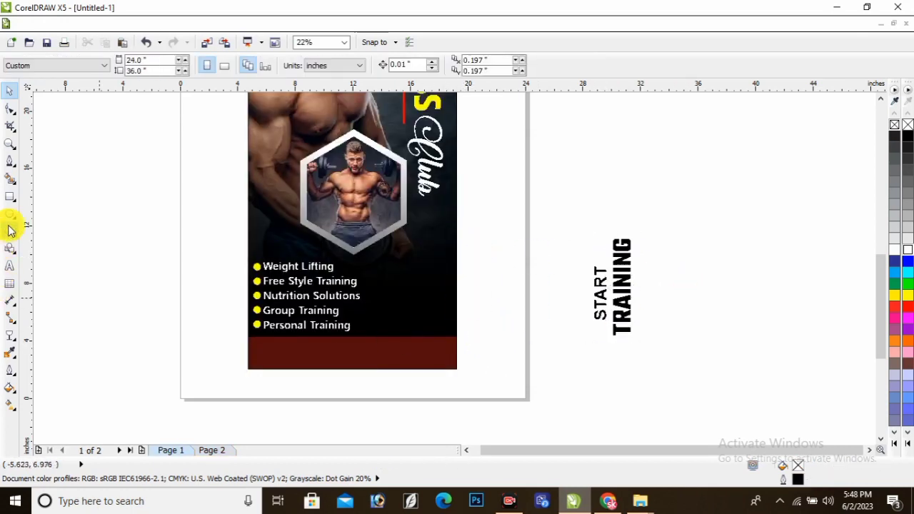
Draw a square about 8.8 inches wide beside the page, with corners rounded about 1.9 inches, and rotate it to about 52 degrees.
left_click(10, 197)
left_click_drag(667, 167, 794, 279)
key("F10")
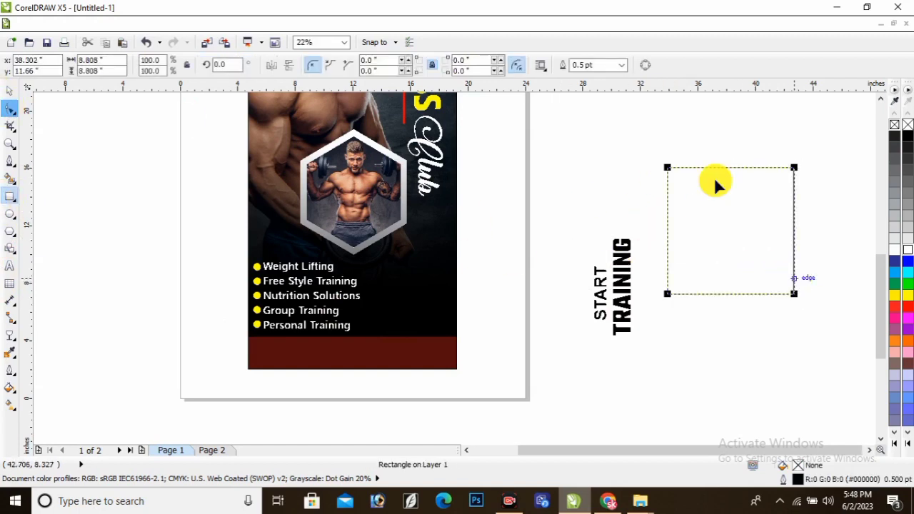
left_click_drag(670, 170, 693, 174)
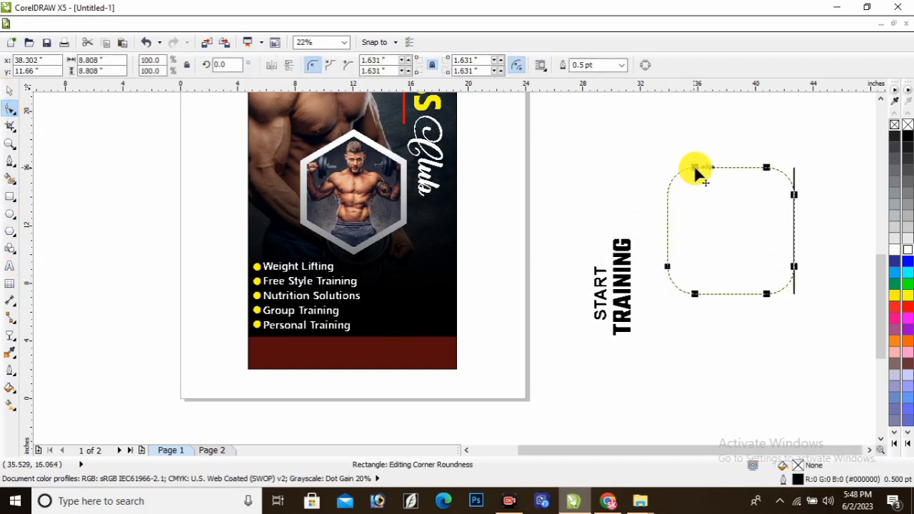
left_click(16, 95)
left_click(781, 291)
left_click_drag(800, 303, 831, 221)
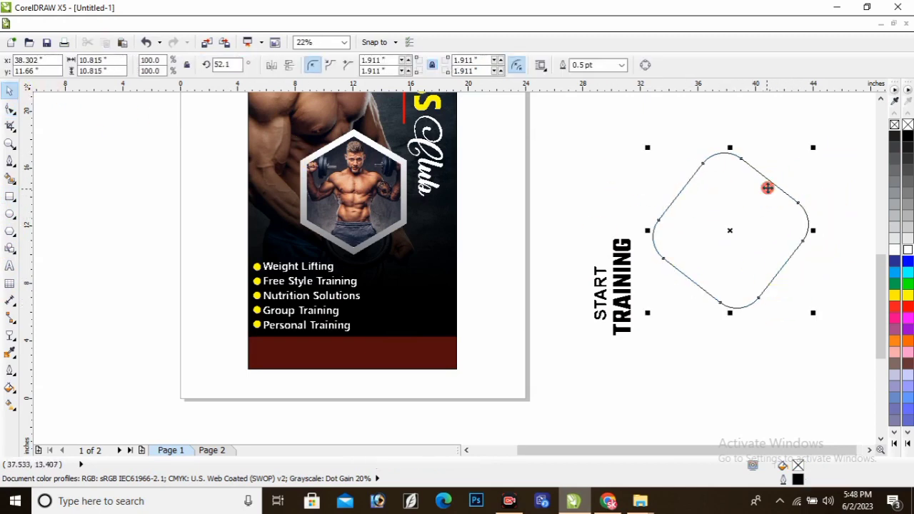
Move the rotated rounded square over the poster's lower right edge, near X 18.17, Y 7.23 inches, and shrink it to about 9.83 inches.
left_click_drag(767, 188, 482, 259)
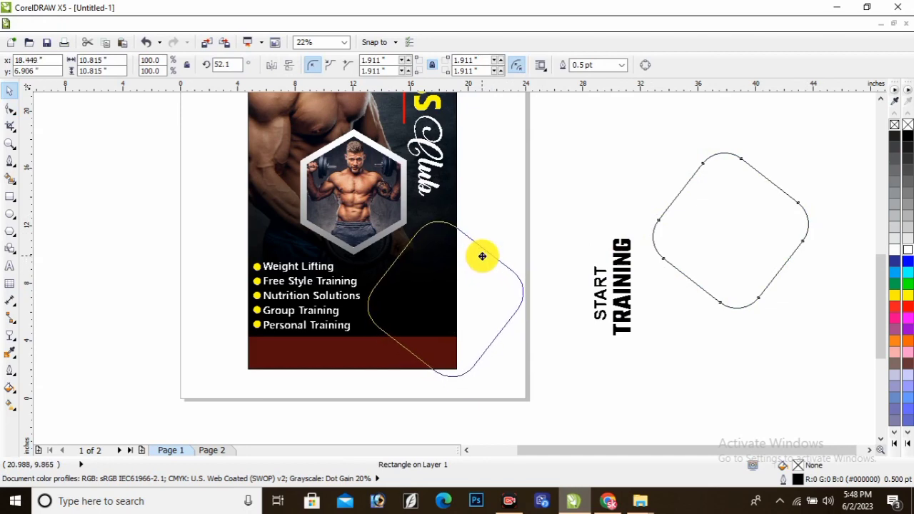
left_click_drag(482, 255, 481, 255)
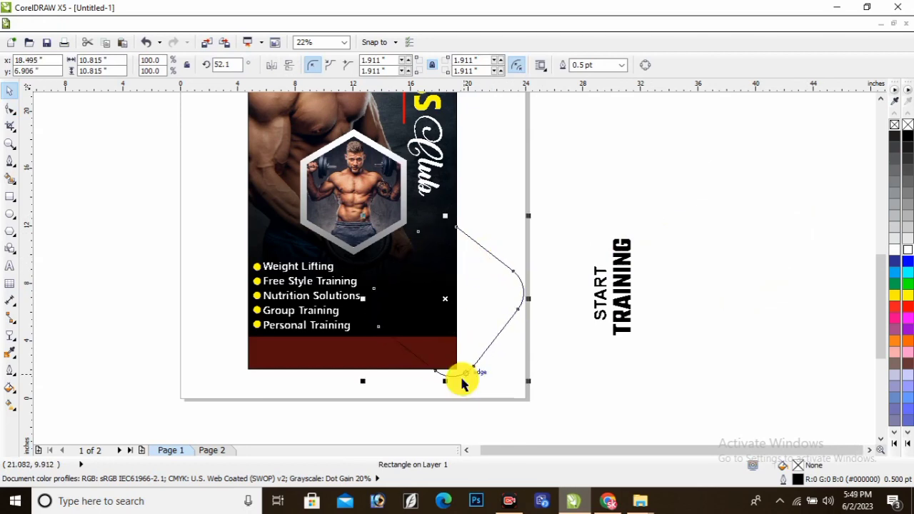
left_click_drag(526, 382, 514, 367)
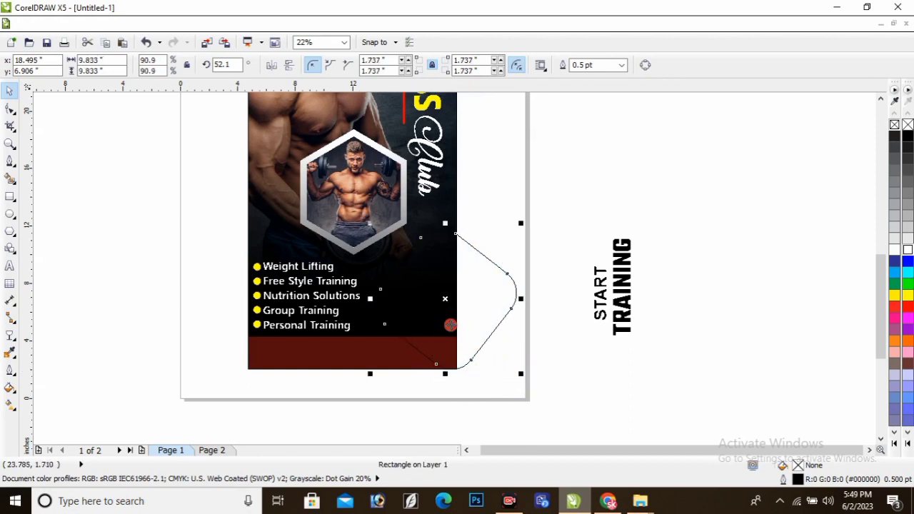
left_click_drag(471, 318, 443, 319)
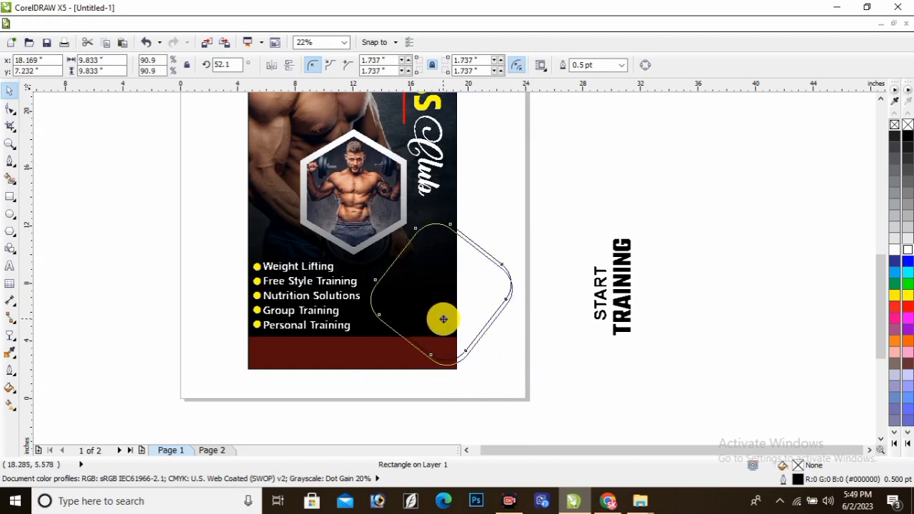
Create a Smart Fill shape from the part of the rounded square inside the poster and delete the original outline.
left_click(9, 178)
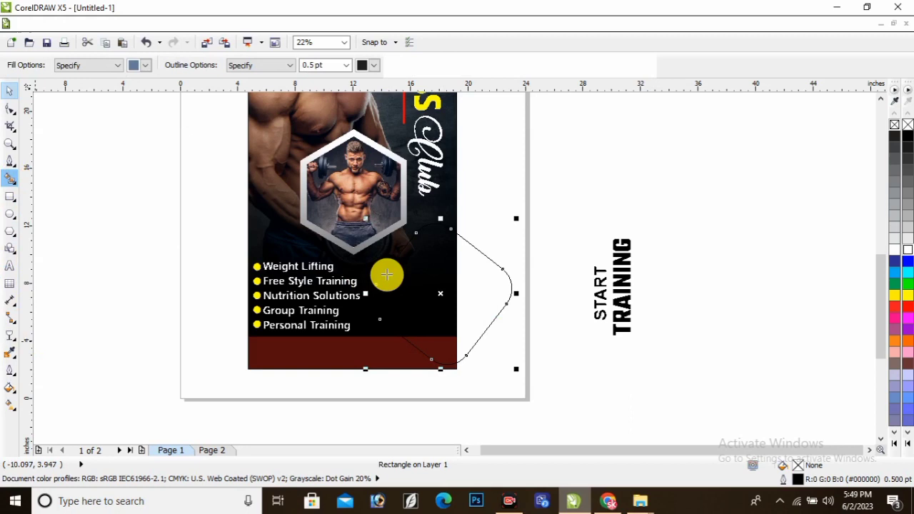
left_click(495, 350)
left_click(9, 89)
left_click(498, 263)
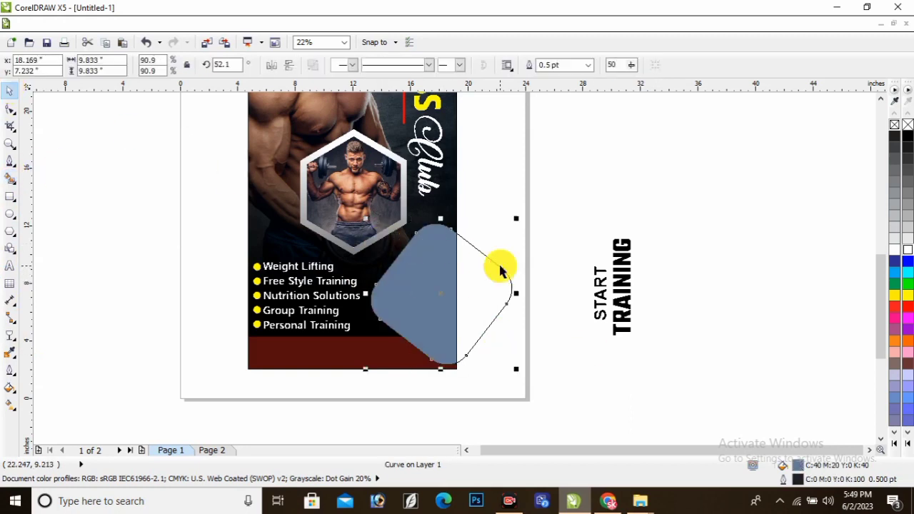
key("Delete")
Fill the trimmed shape at the poster's lower right edge with orange #FF6600.
left_click(439, 300)
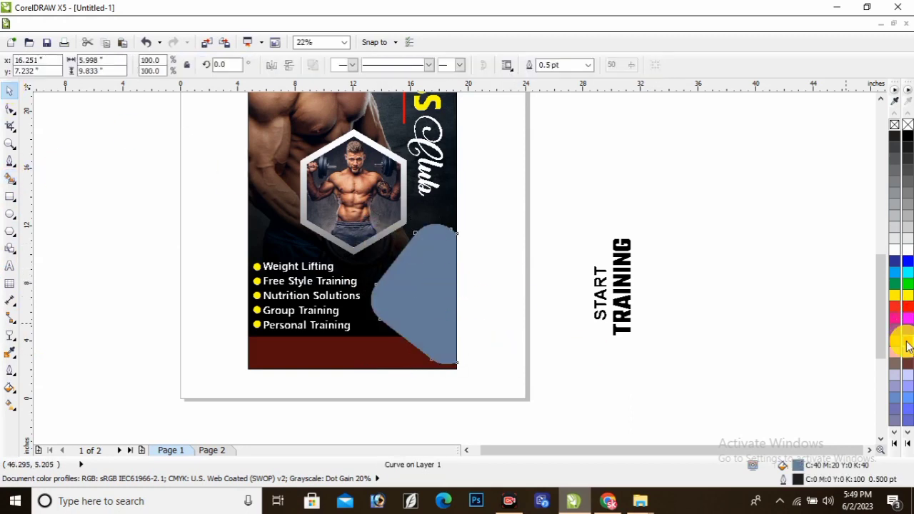
left_click(907, 345)
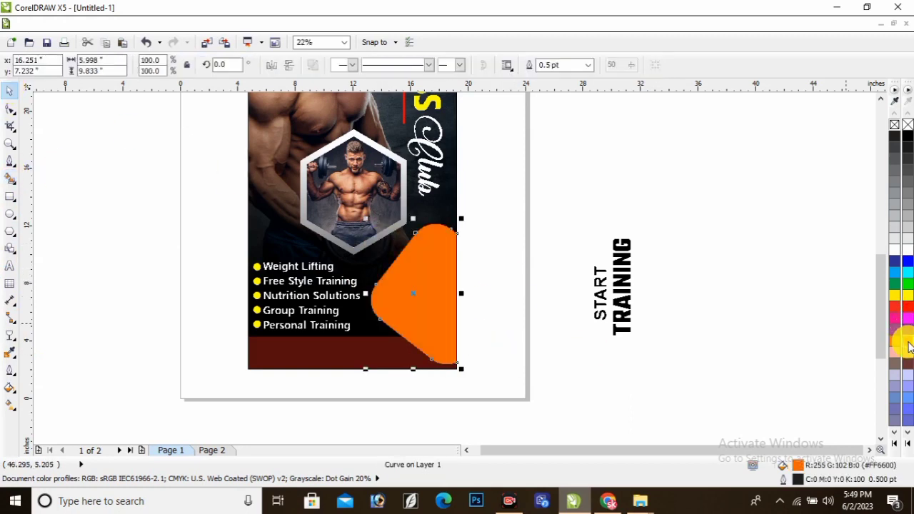
left_click(670, 269)
scroll(418, 305, "down", 3)
scroll(353, 286, "up", 1)
scroll(493, 298, "up", 2)
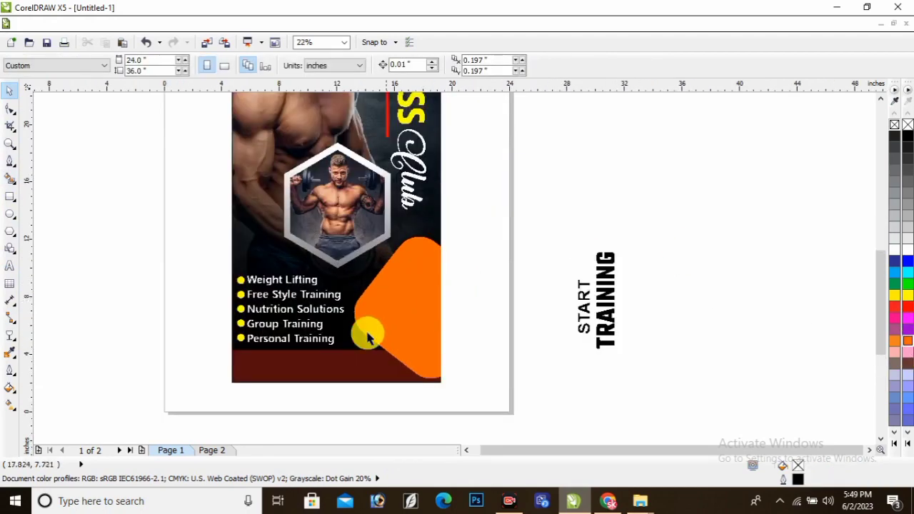
Place the START TRAINING text group on the orange shape and enlarge it to about 2.83 by 7.38 inches.
scroll(325, 351, "up", 1)
left_click_drag(666, 397, 555, 248)
left_click_drag(776, 398, 594, 179)
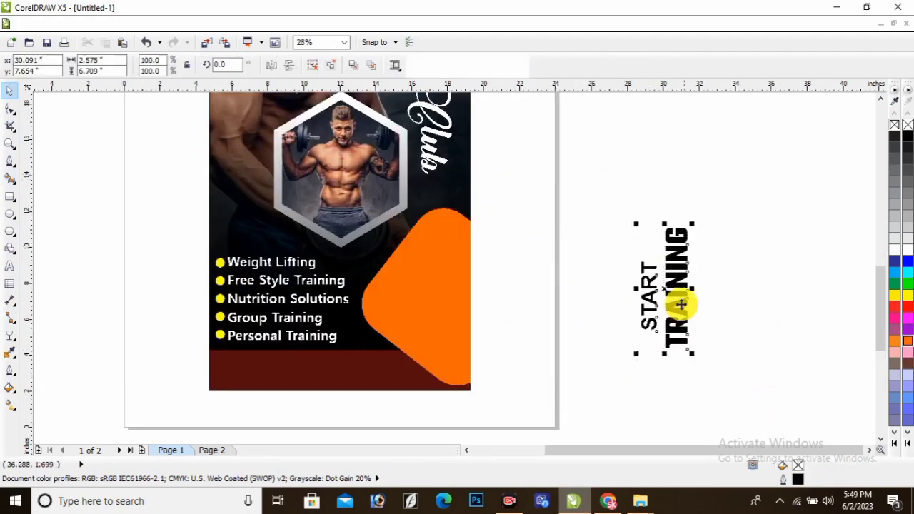
key("ctrl+g")
left_click_drag(681, 305, 448, 298)
left_click_drag(465, 357, 472, 366)
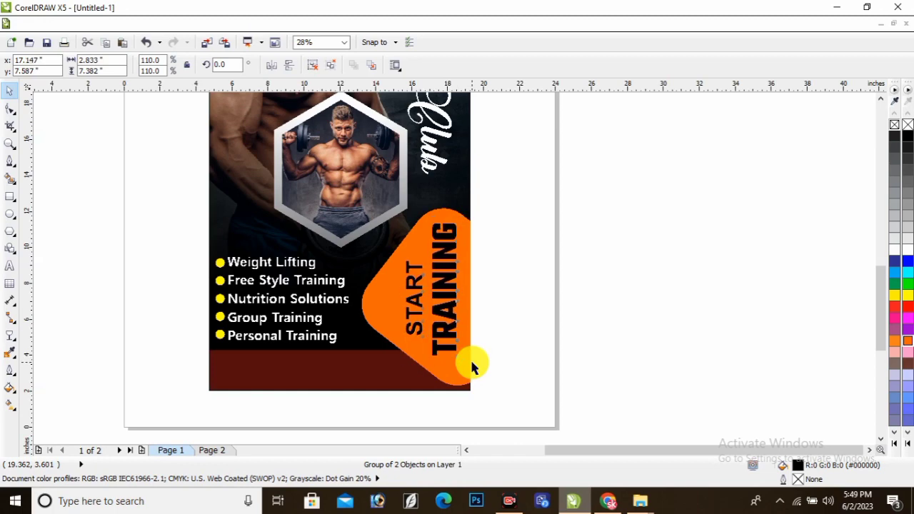
left_click(496, 350)
Add the text "Contact Us: xxxx xxxx xx" below the page in the Teko font at 100 pt.
scroll(492, 354, "down", 2)
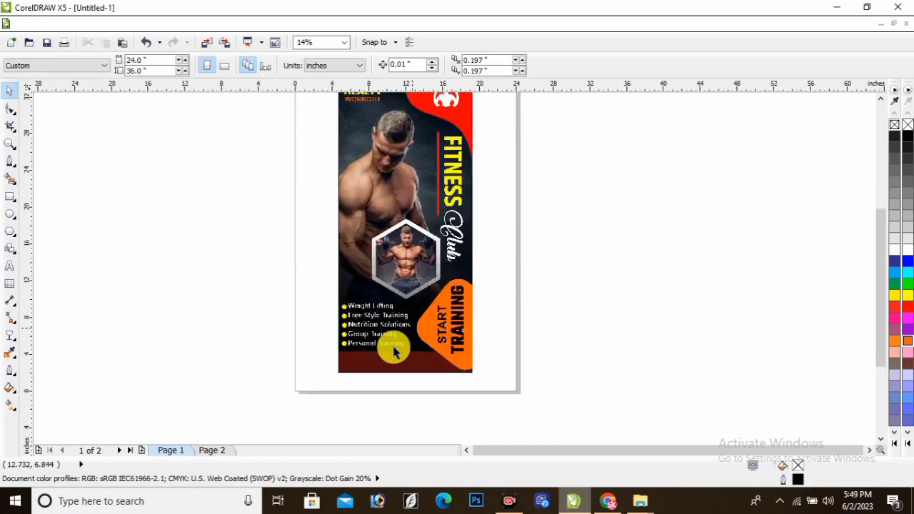
scroll(386, 365, "up", 1)
left_click_drag(881, 286, 881, 310)
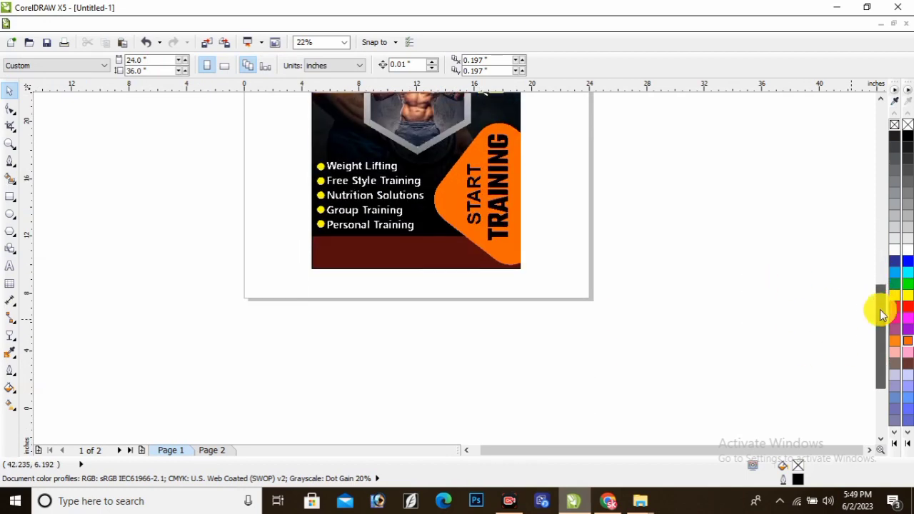
scroll(393, 304, "up", 2)
key("F8")
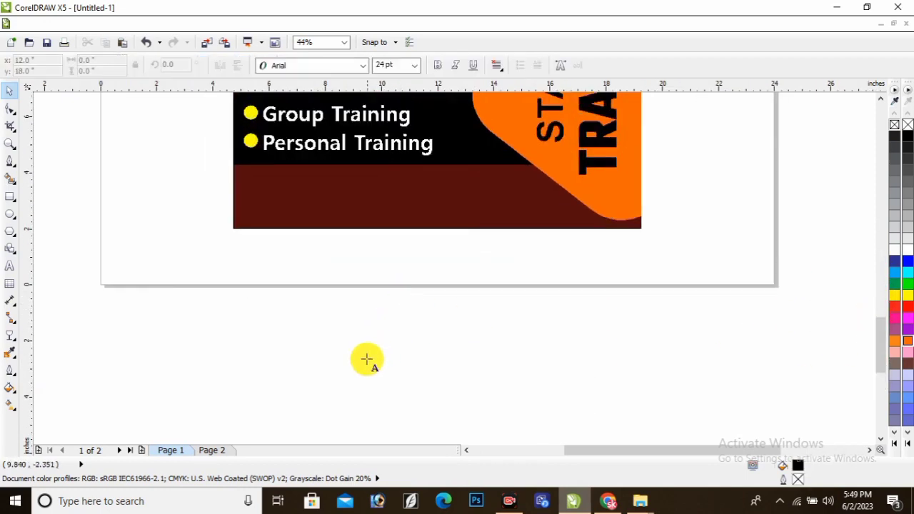
left_click(348, 116)
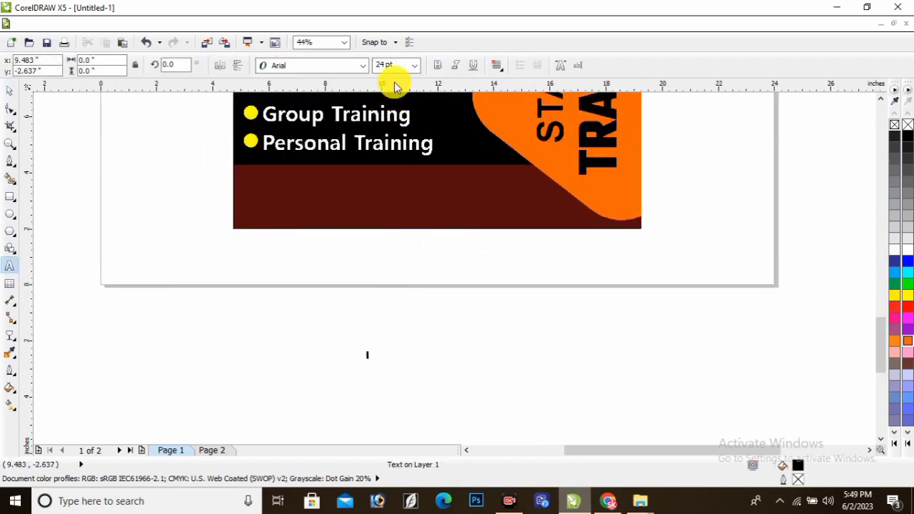
type("100")
key("Return")
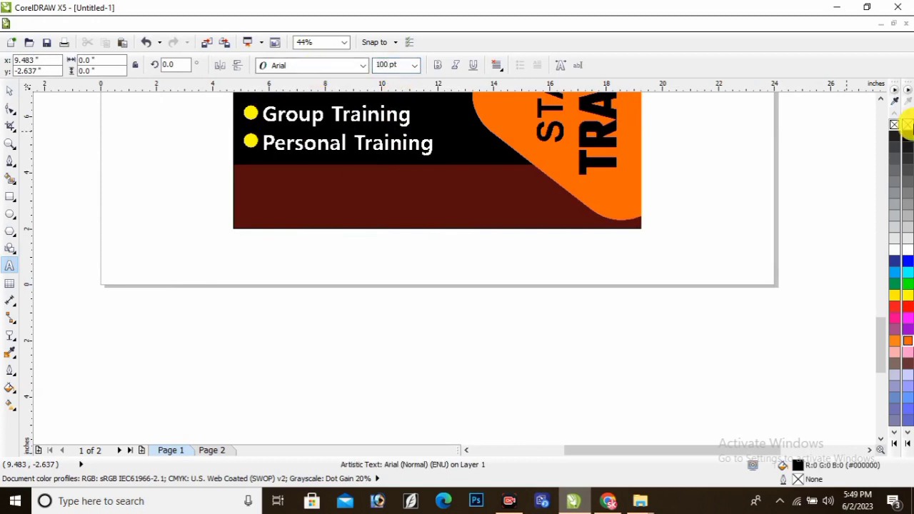
left_click(289, 66)
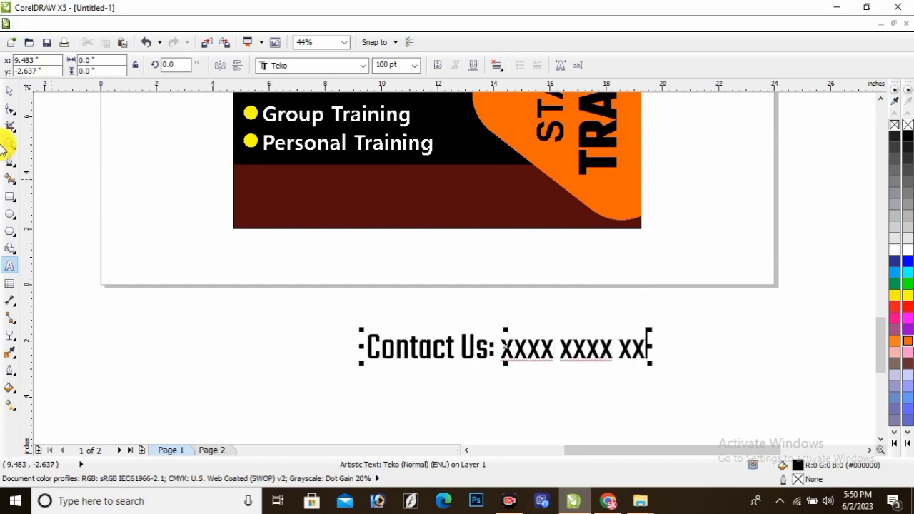
Move the contact line onto the dark red footer band, fill it with white and enlarge it slightly.
left_click(10, 93)
left_click_drag(453, 347, 351, 195)
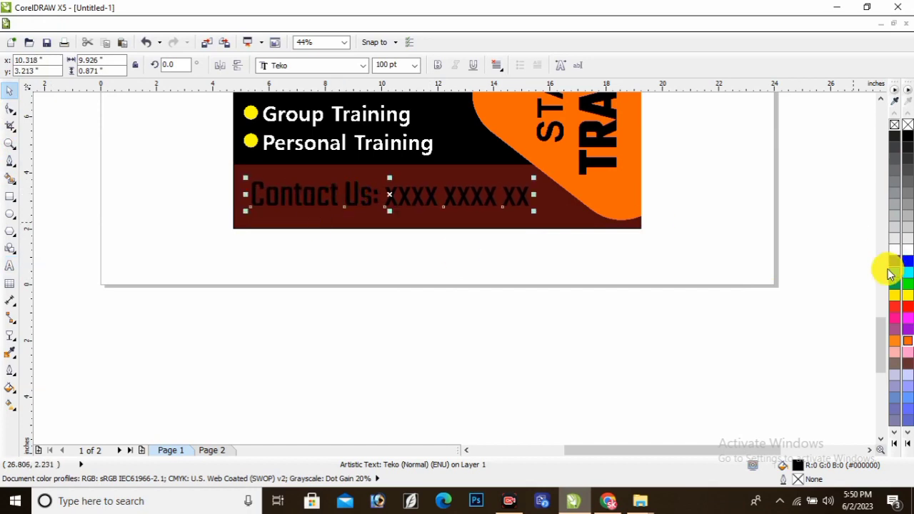
left_click(894, 248)
mouse_move(535, 211)
left_mouse_down()
mouse_move(547, 212)
mouse_move(545, 221)
left_mouse_up()
left_click(484, 327)
Examine the overall layout of the finished poster, including a full-screen preview.
scroll(410, 362, "down", 3)
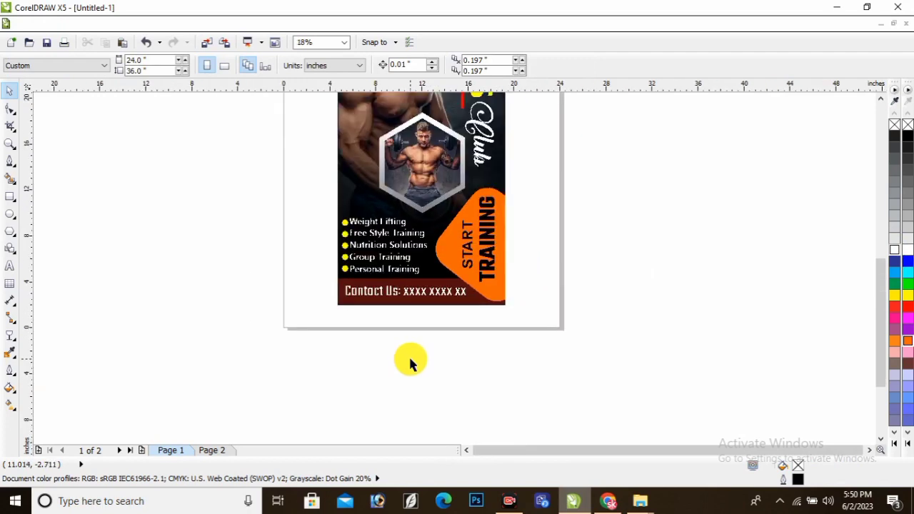
left_click_drag(881, 290, 878, 259)
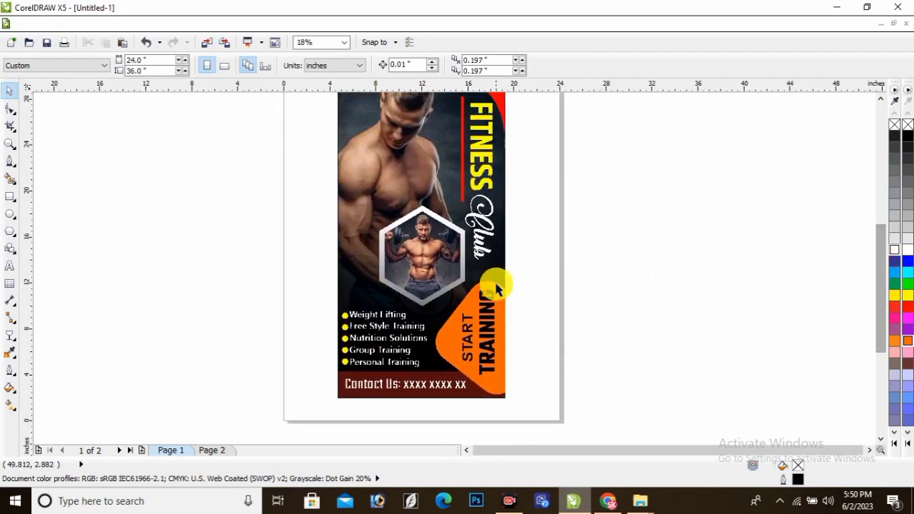
scroll(472, 291, "down", 1)
scroll(489, 292, "up", 1)
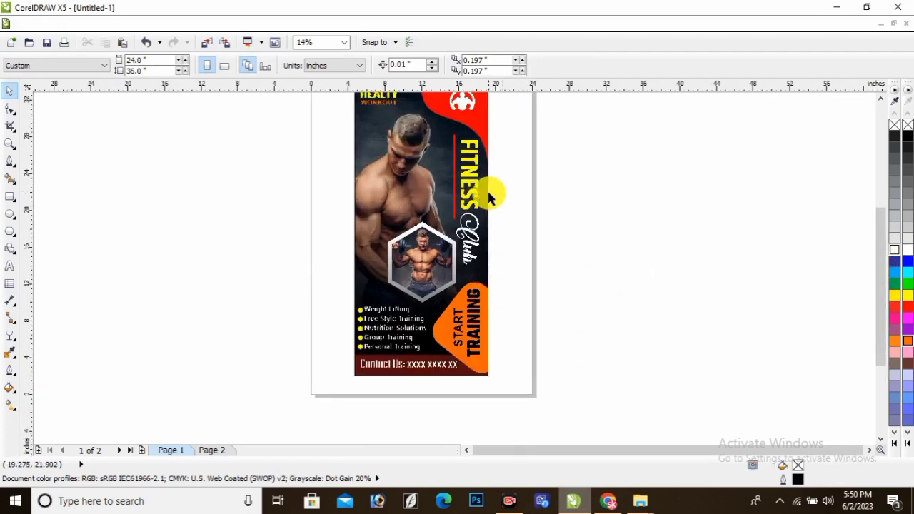
scroll(489, 200, "down", 1)
scroll(485, 210, "up", 1)
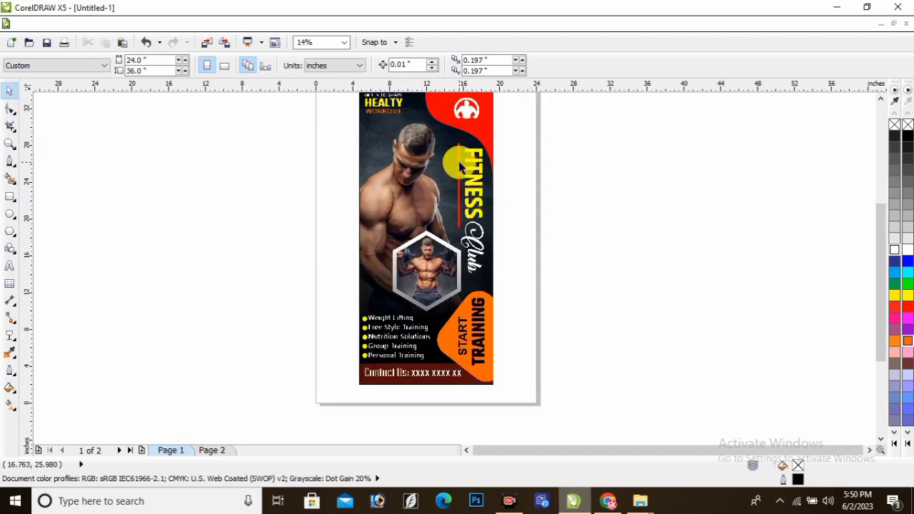
scroll(460, 165, "up", 1)
key("F9")
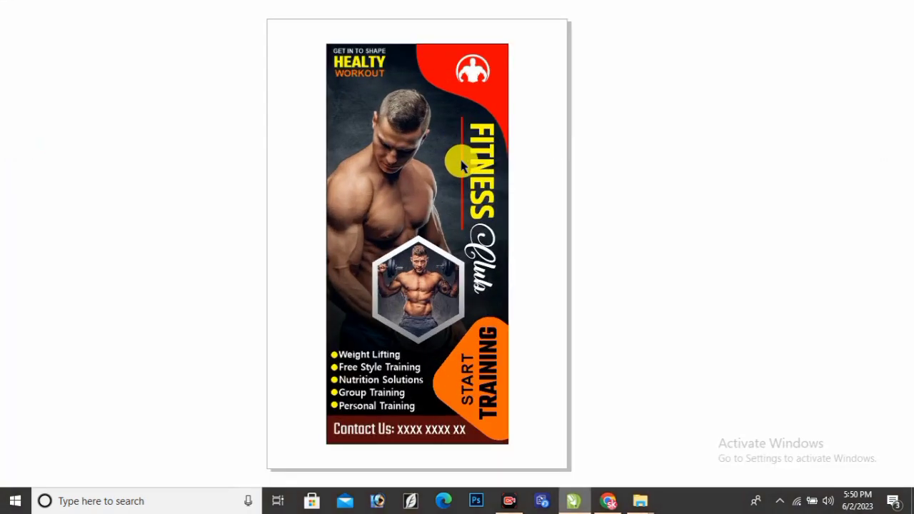
left_click(509, 500)
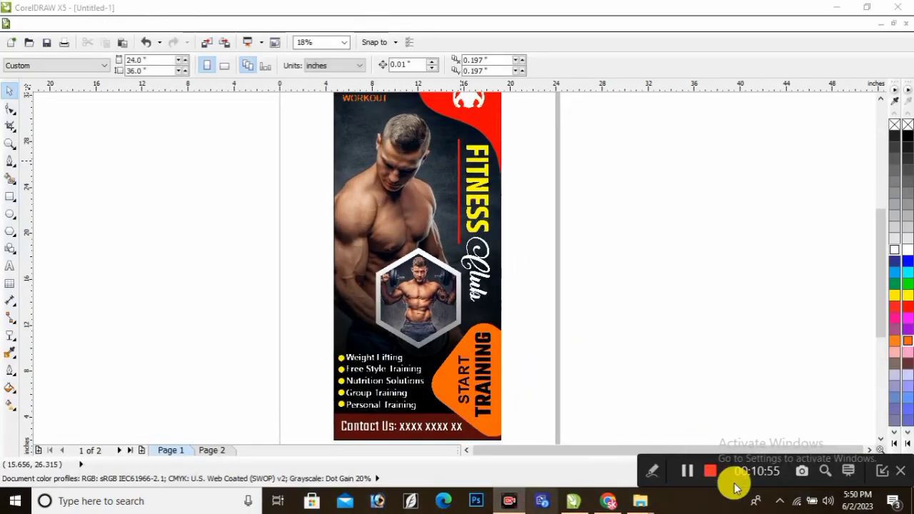